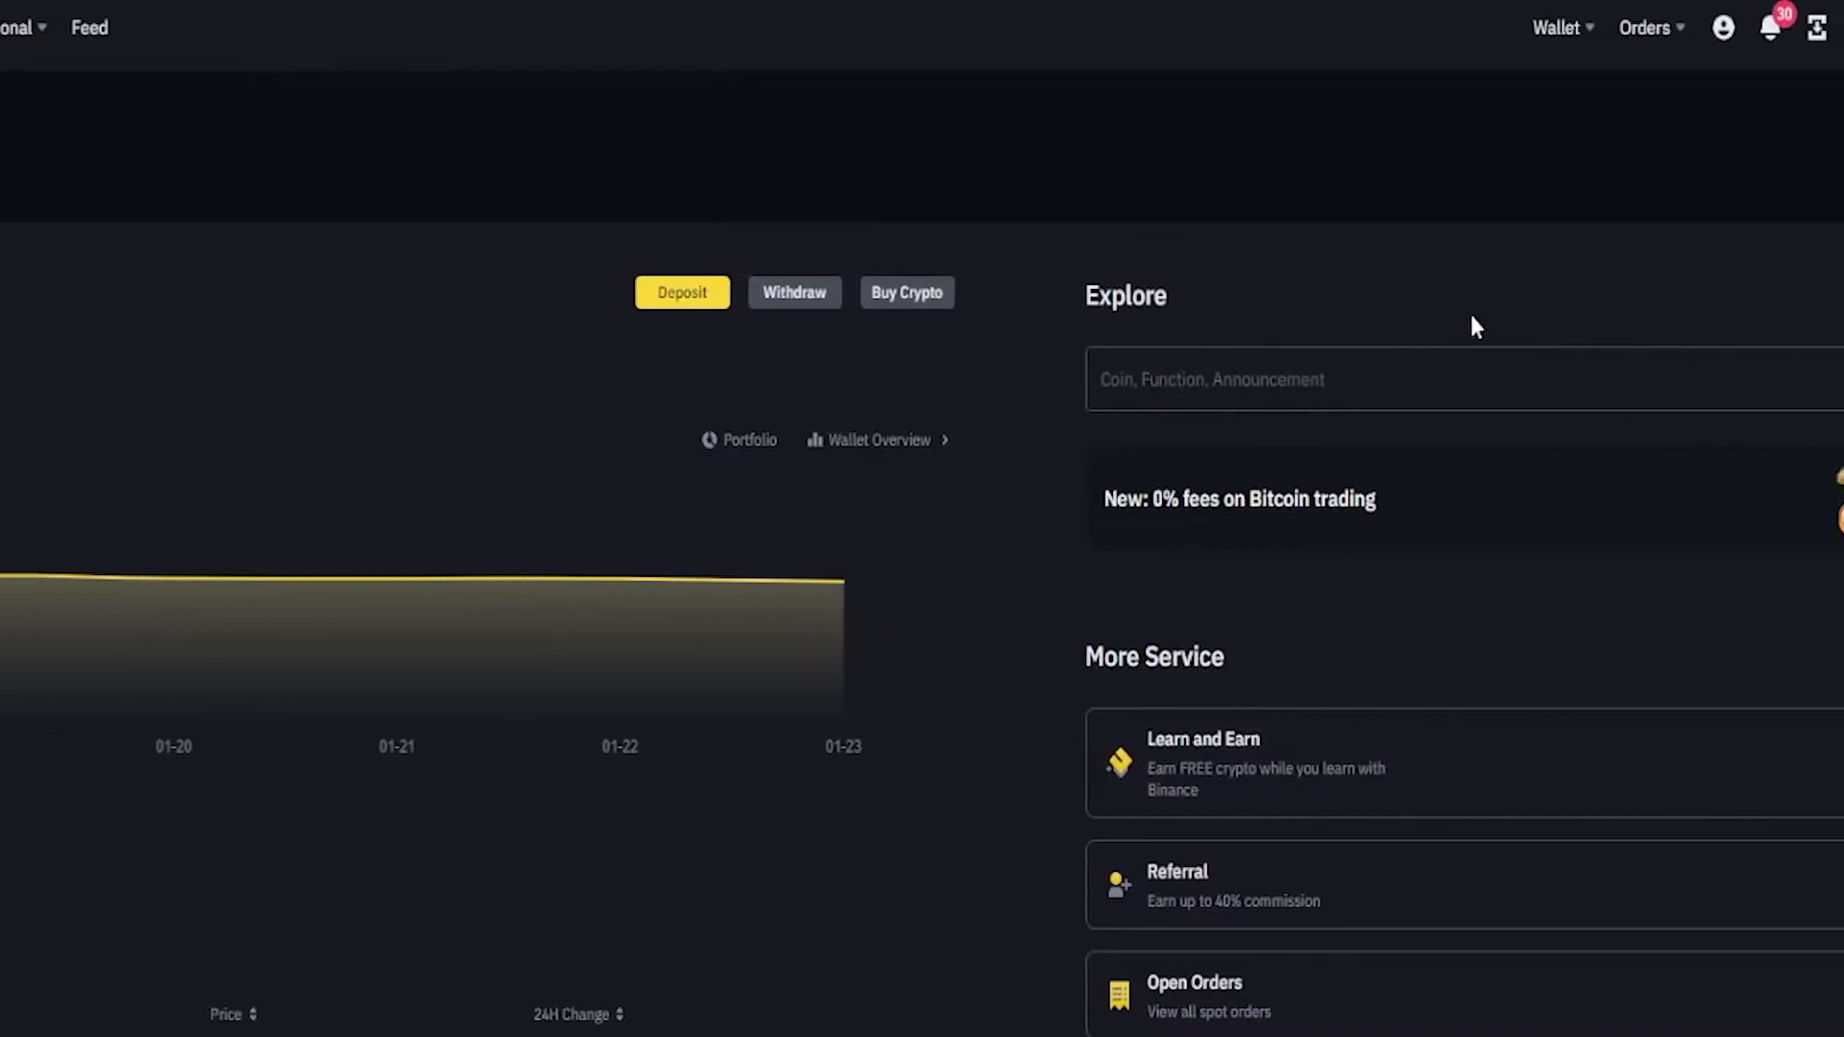
Bring up the account dropdown from the profile icon in the top bar
{"action": "mouse_move", "coordinate": [1584, 29]}
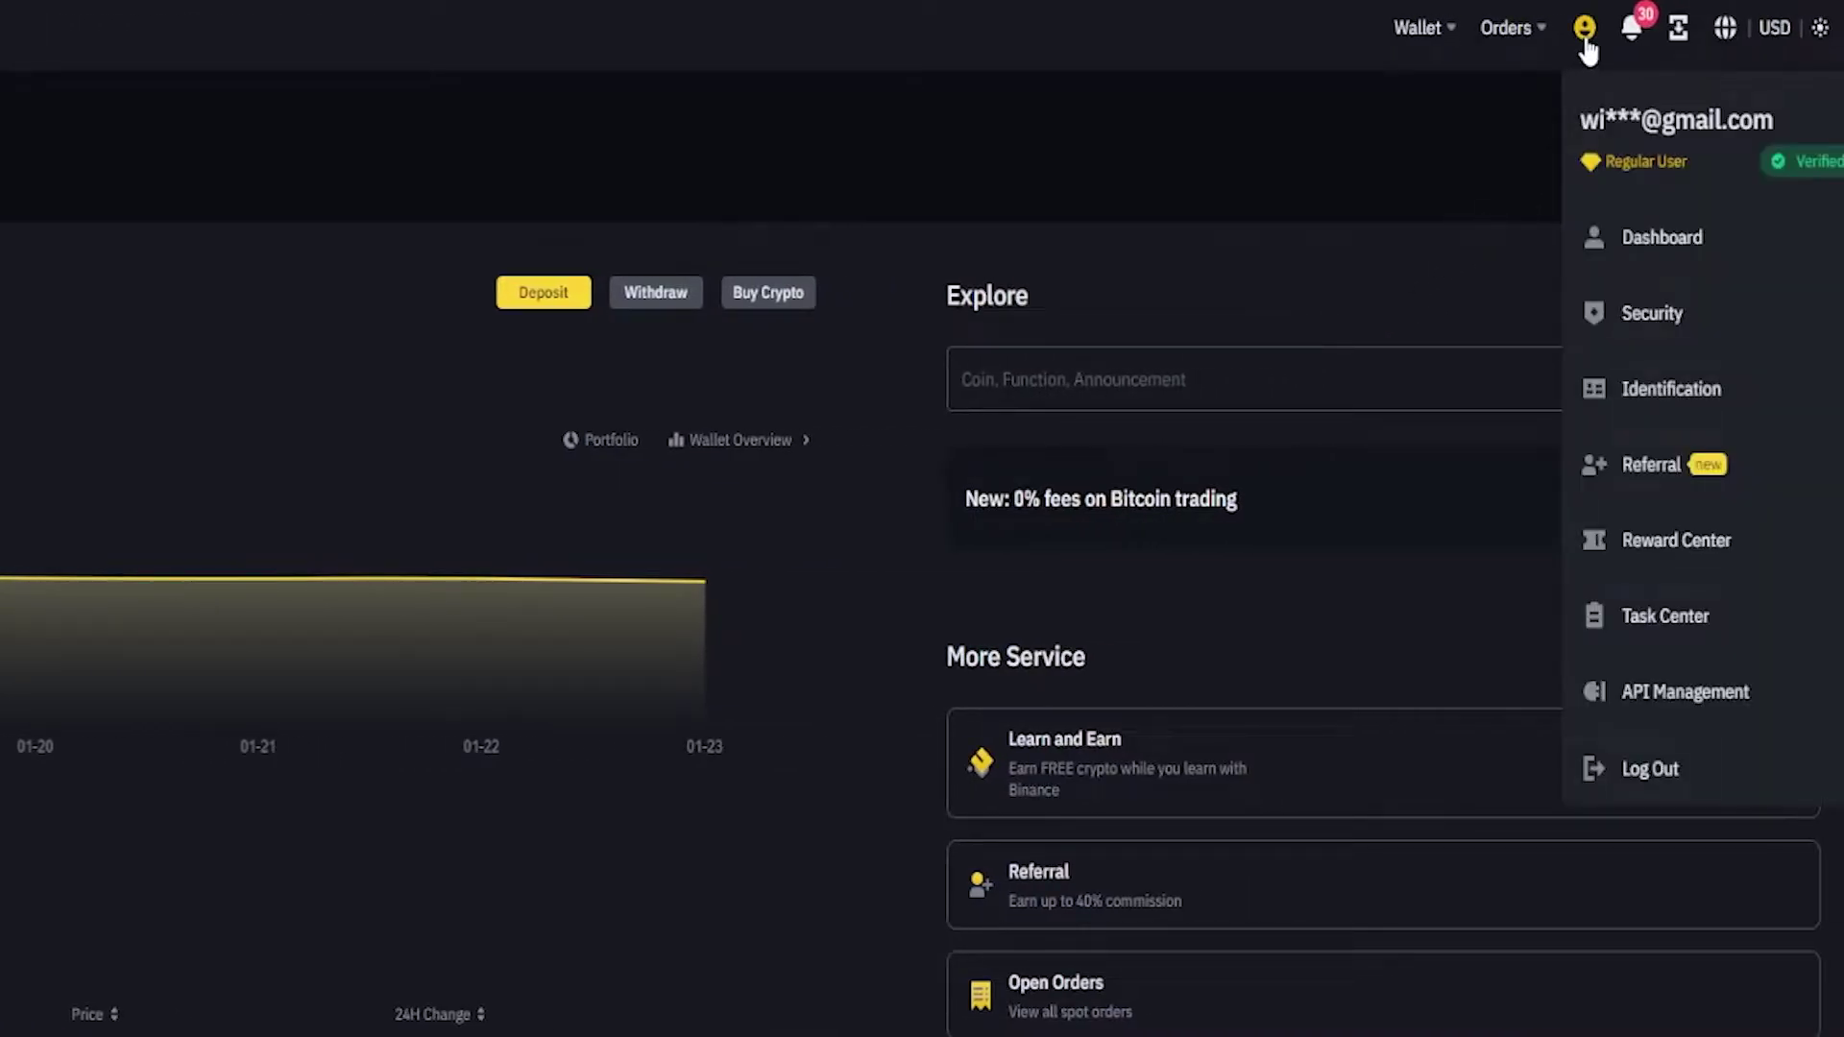
Go to Security settings and scroll to Crypto Withdrawal, where Withdrawal Whitelist is off
{"action": "left_click", "coordinate": [1638, 313]}
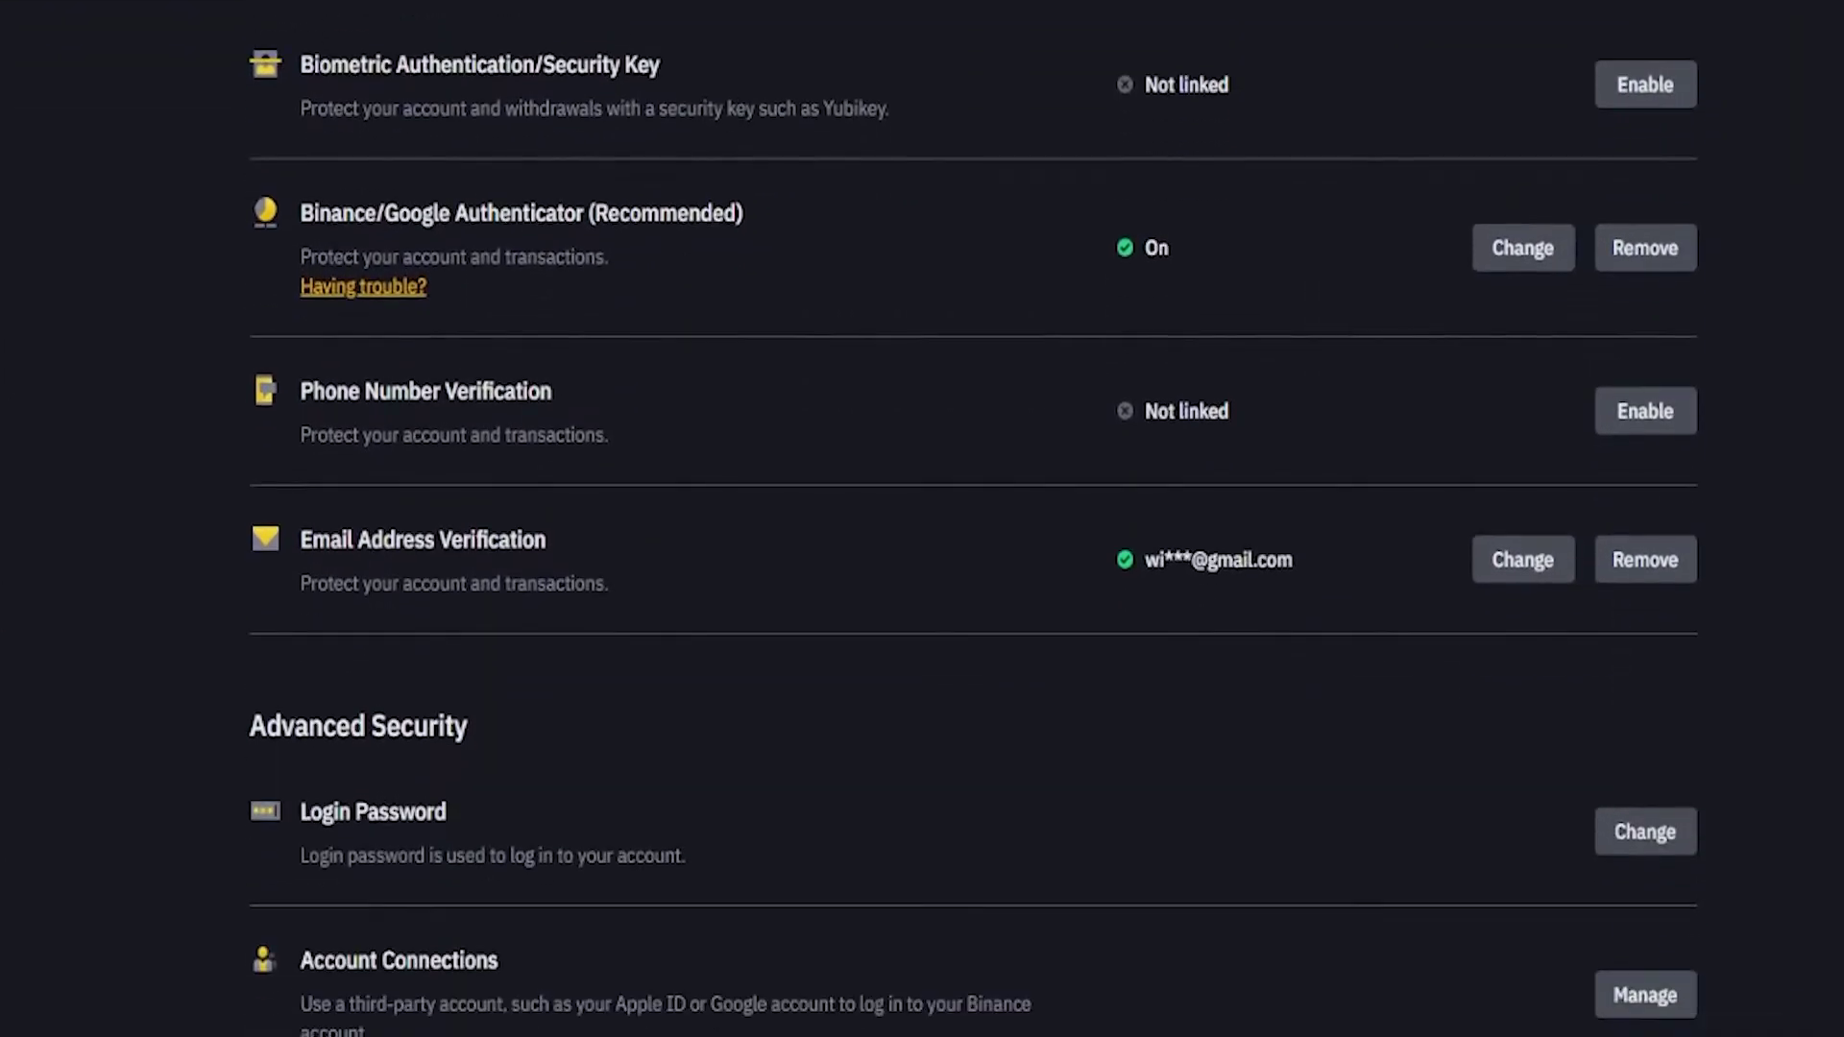
{"action": "scroll", "coordinate": [290, 692], "scroll_direction": "down", "scroll_amount": 5}
{"action": "left_click_drag", "start_coordinate": [298, 696], "coordinate": [423, 696]}
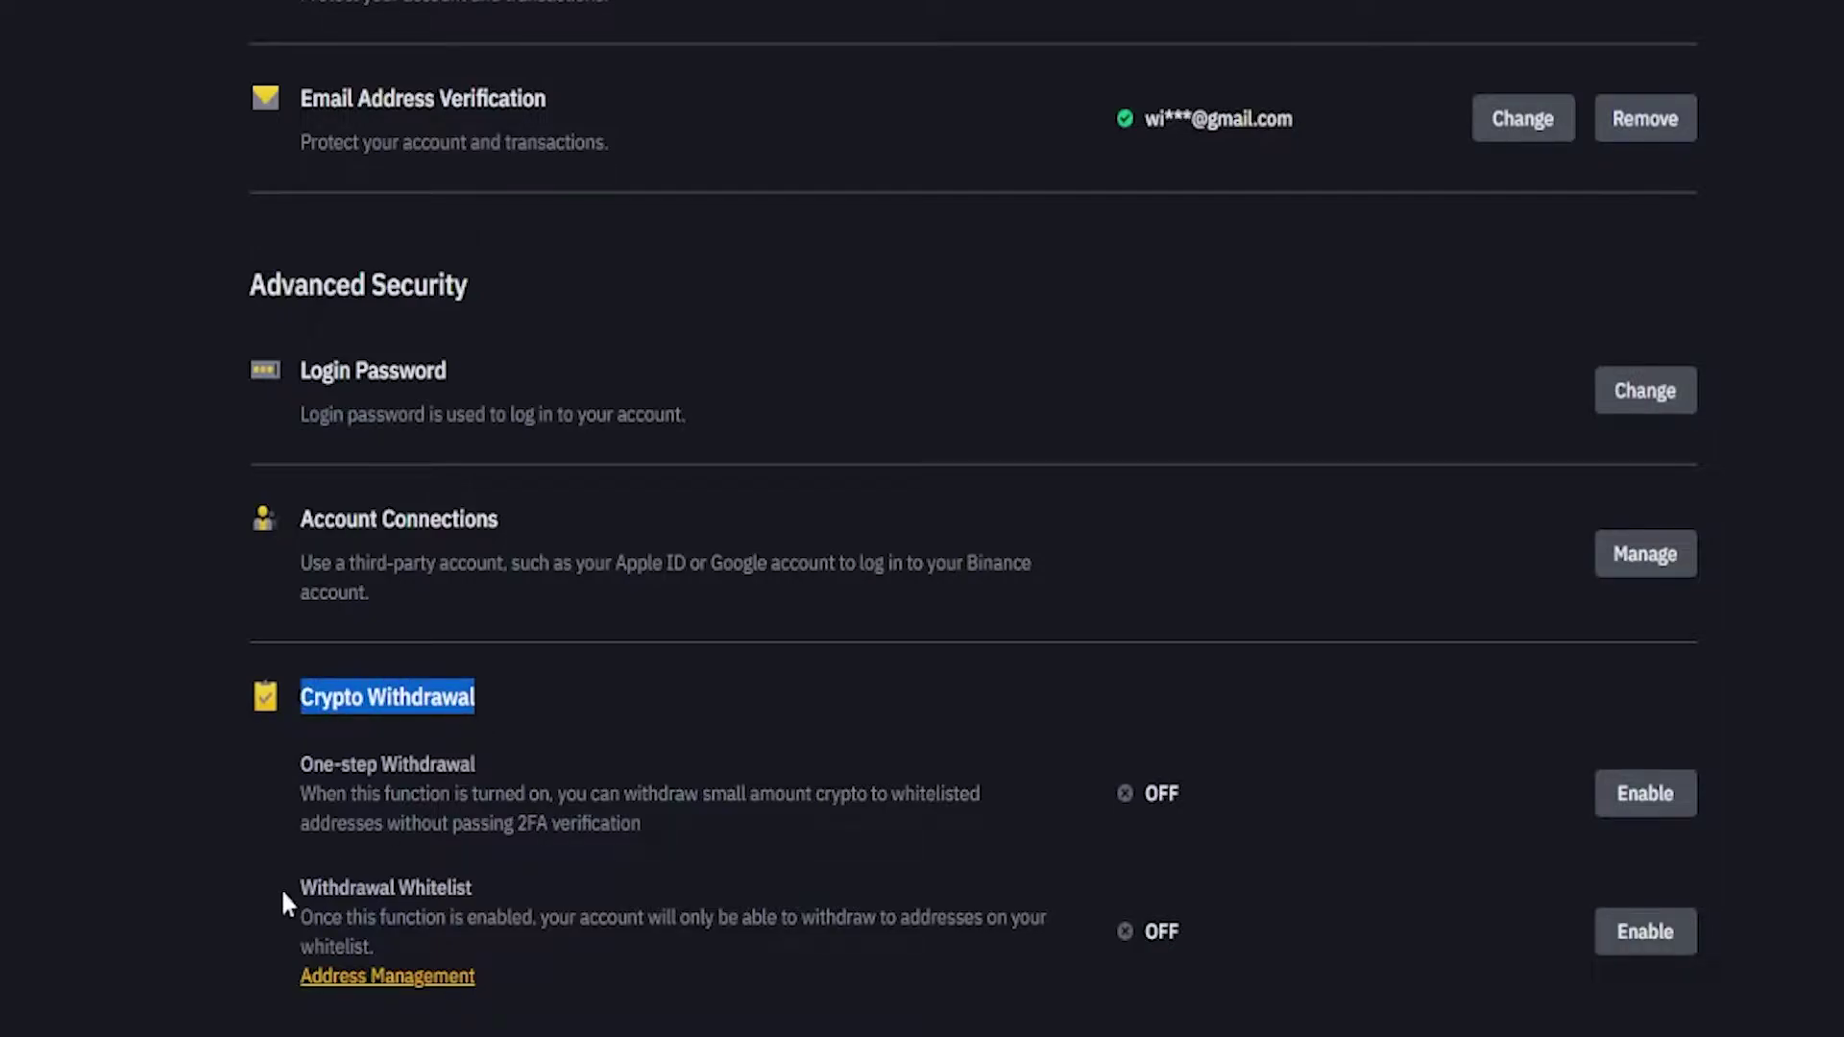
{"action": "left_click_drag", "start_coordinate": [298, 888], "coordinate": [477, 891]}
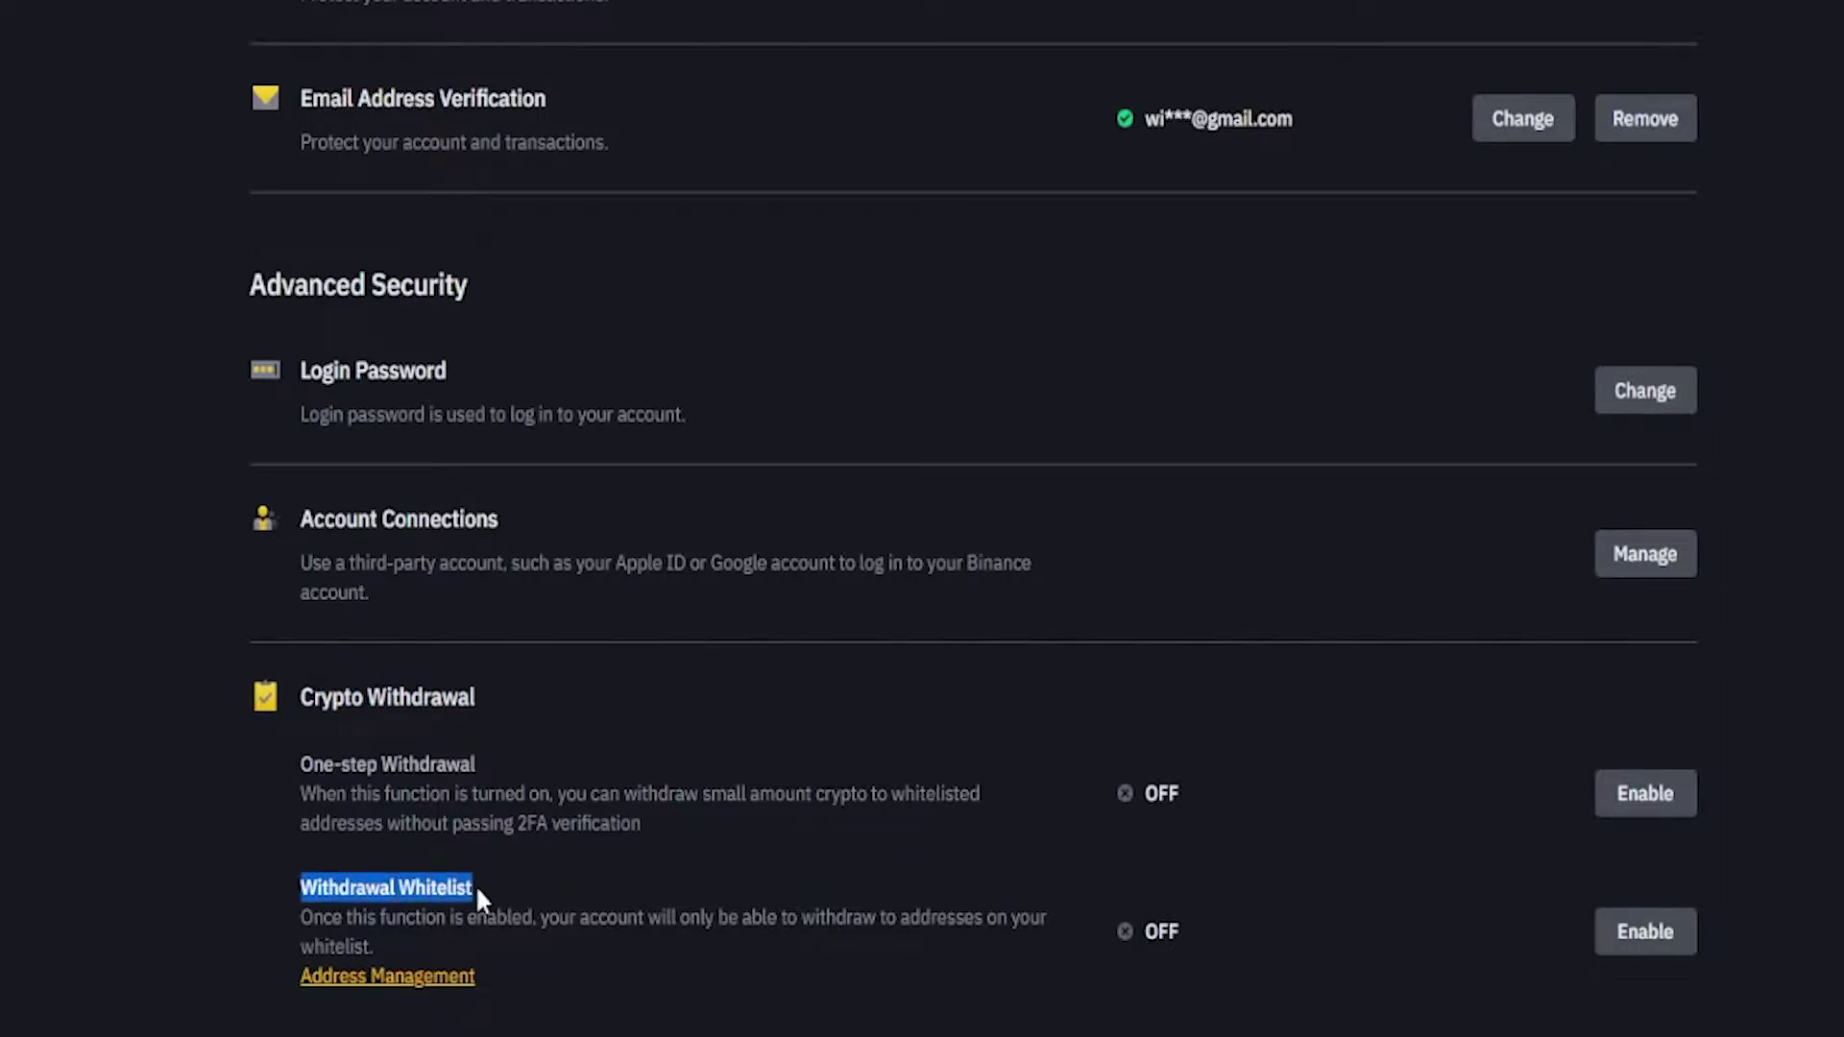
{"action": "left_click_drag", "start_coordinate": [300, 917], "coordinate": [1039, 956]}
{"action": "left_click", "coordinate": [1045, 968]}
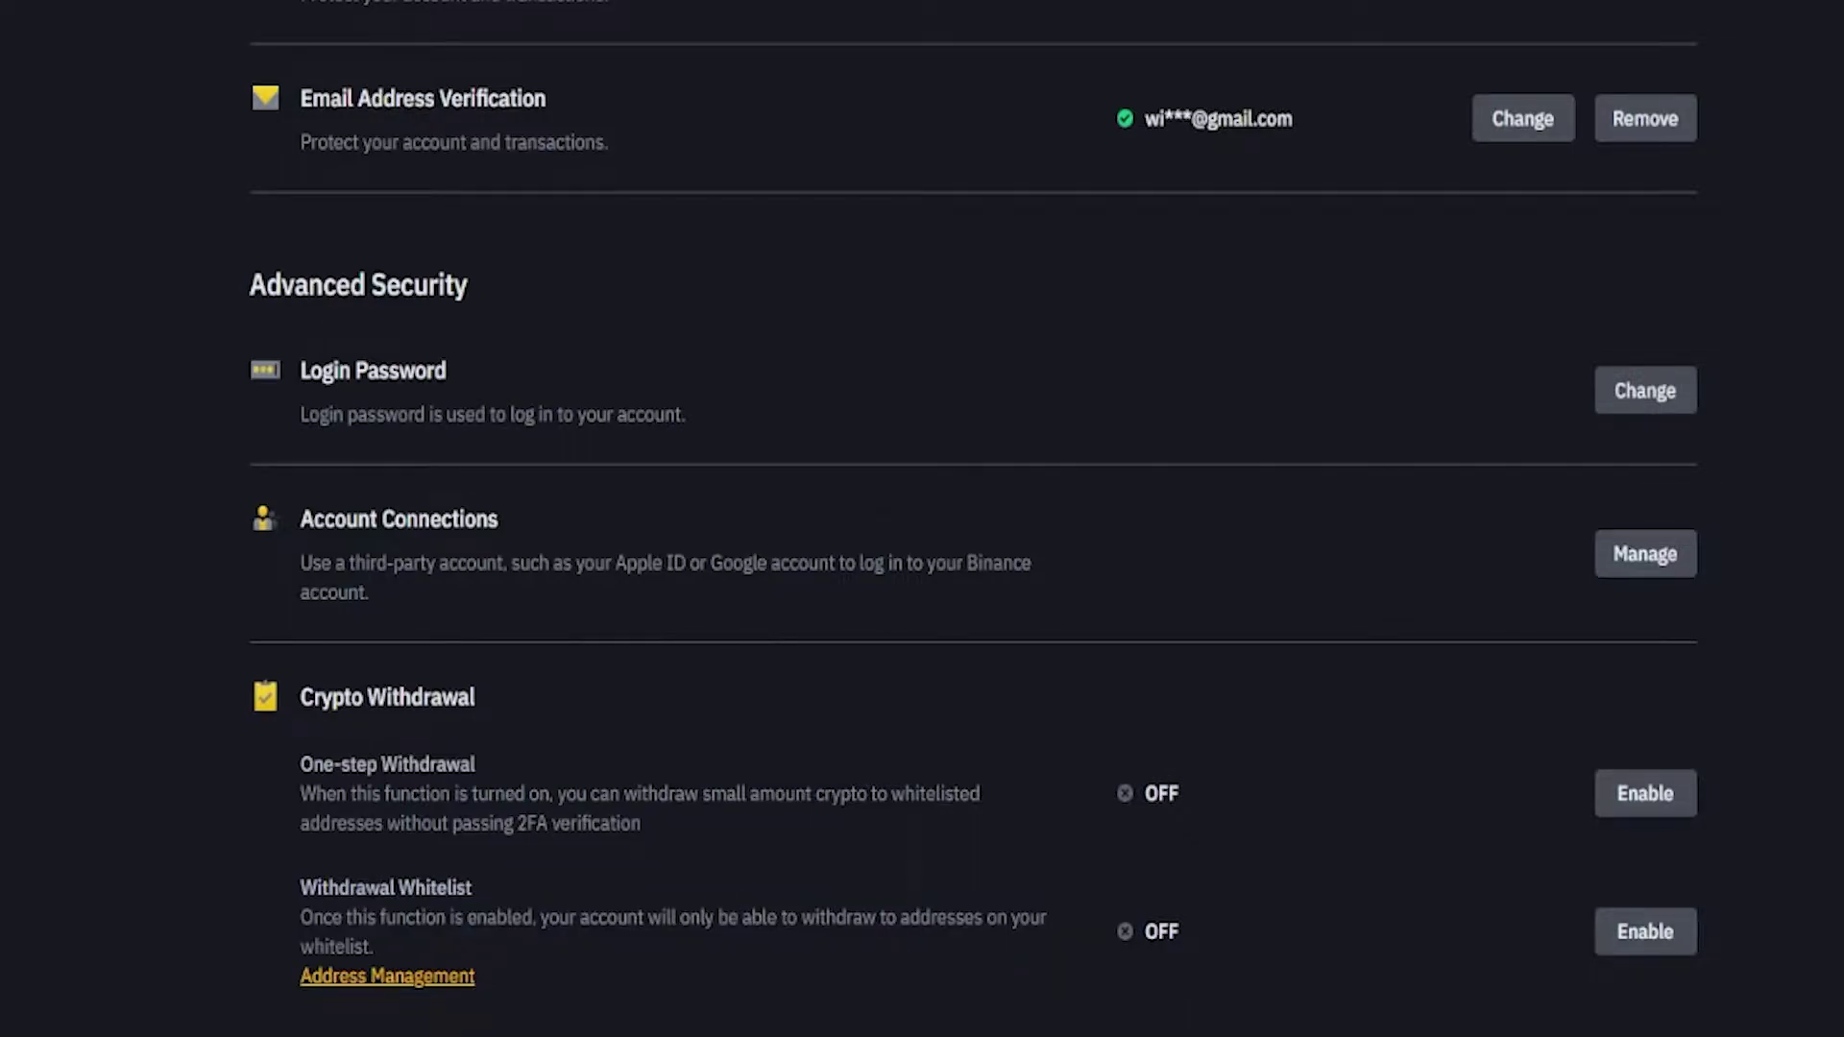
Enable Withdrawal Whitelist, confirm the warning dialog, and enter the authenticator code
{"action": "left_click", "coordinate": [1636, 933]}
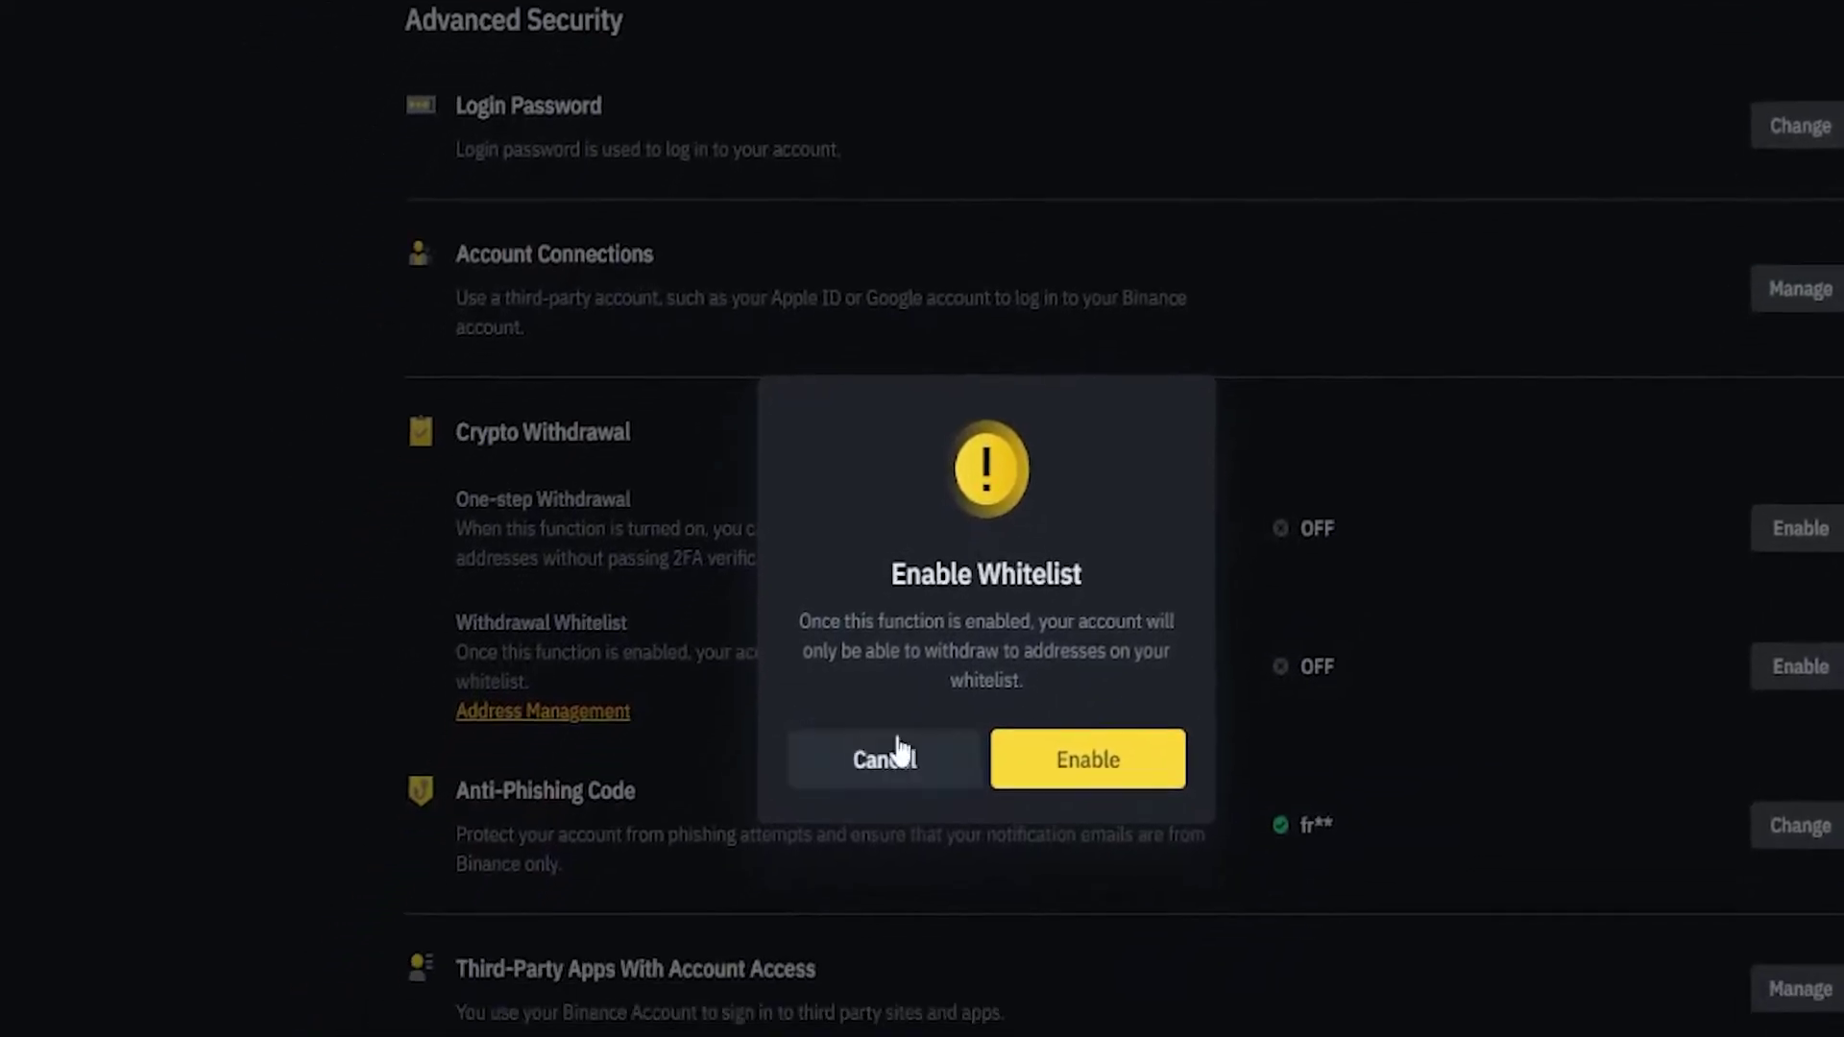
{"action": "mouse_move", "coordinate": [799, 622]}
{"action": "left_mouse_down"}
{"action": "mouse_move", "coordinate": [1002, 651]}
{"action": "mouse_move", "coordinate": [1102, 629]}
{"action": "mouse_move", "coordinate": [1197, 640]}
{"action": "mouse_move", "coordinate": [1146, 683]}
{"action": "left_mouse_up"}
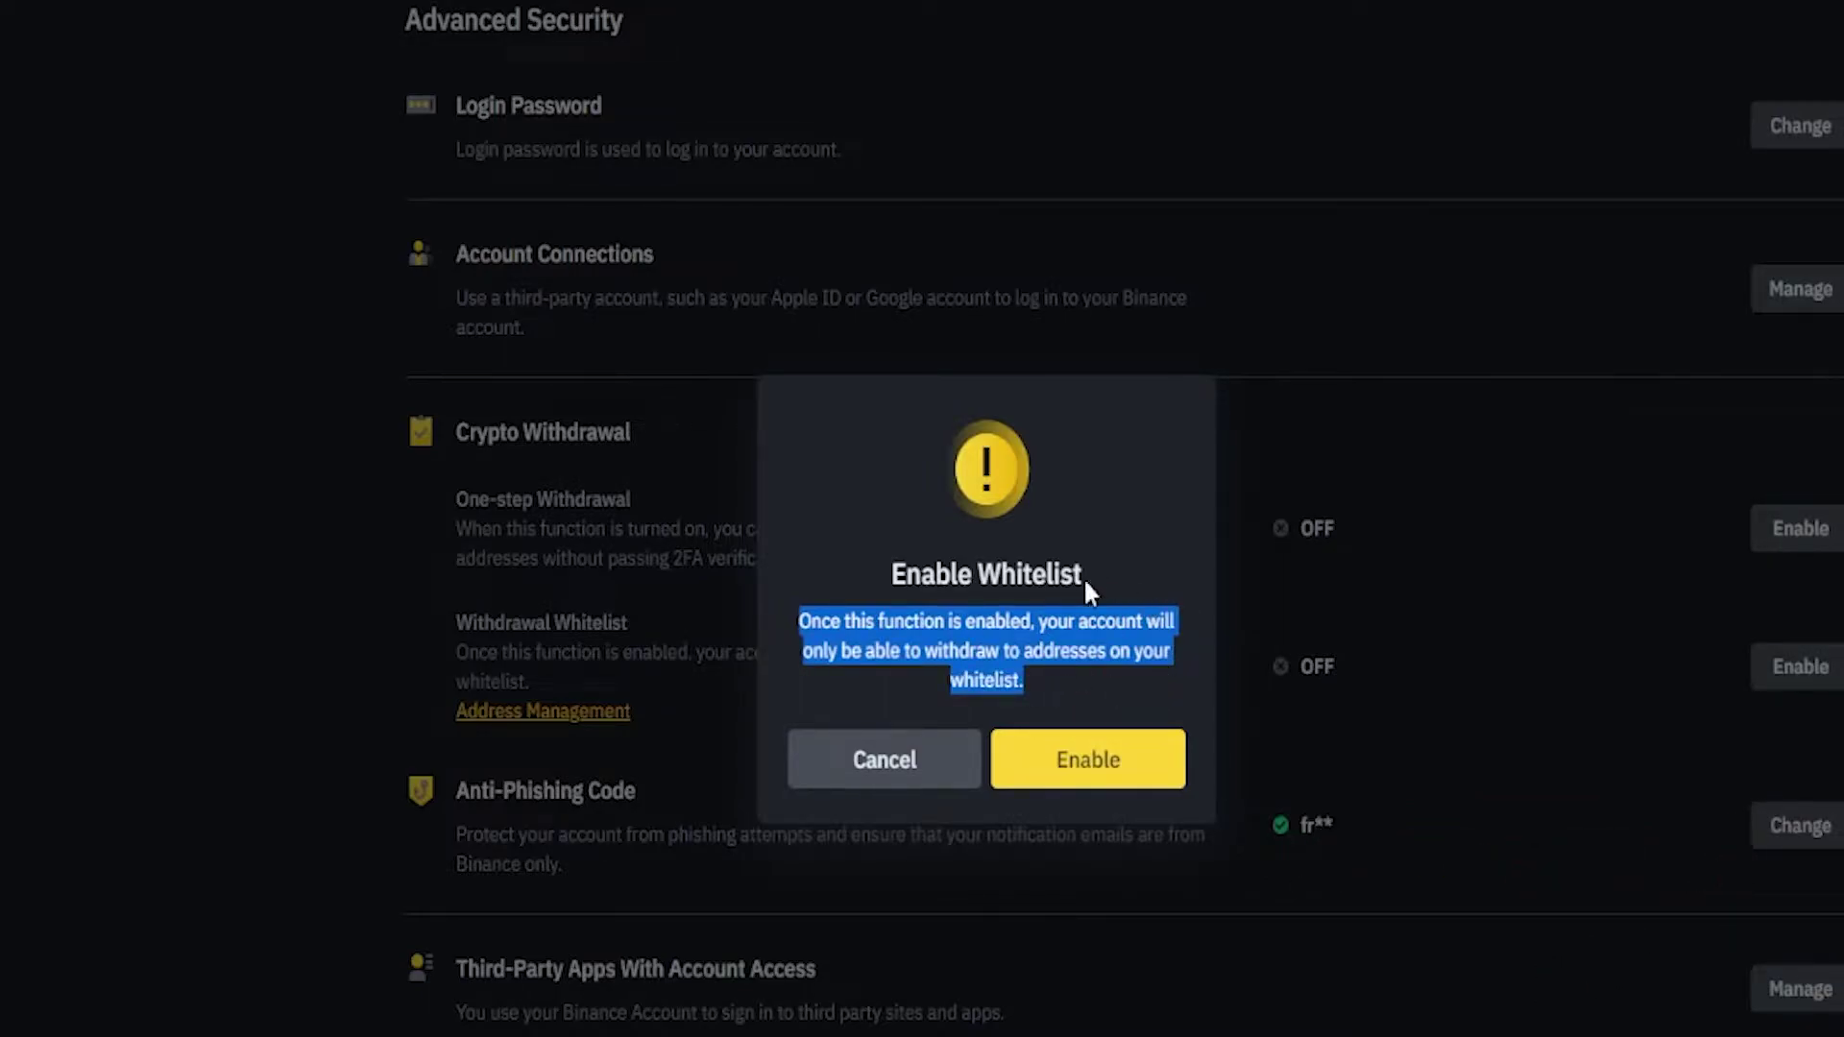
{"action": "left_click", "coordinate": [1095, 758]}
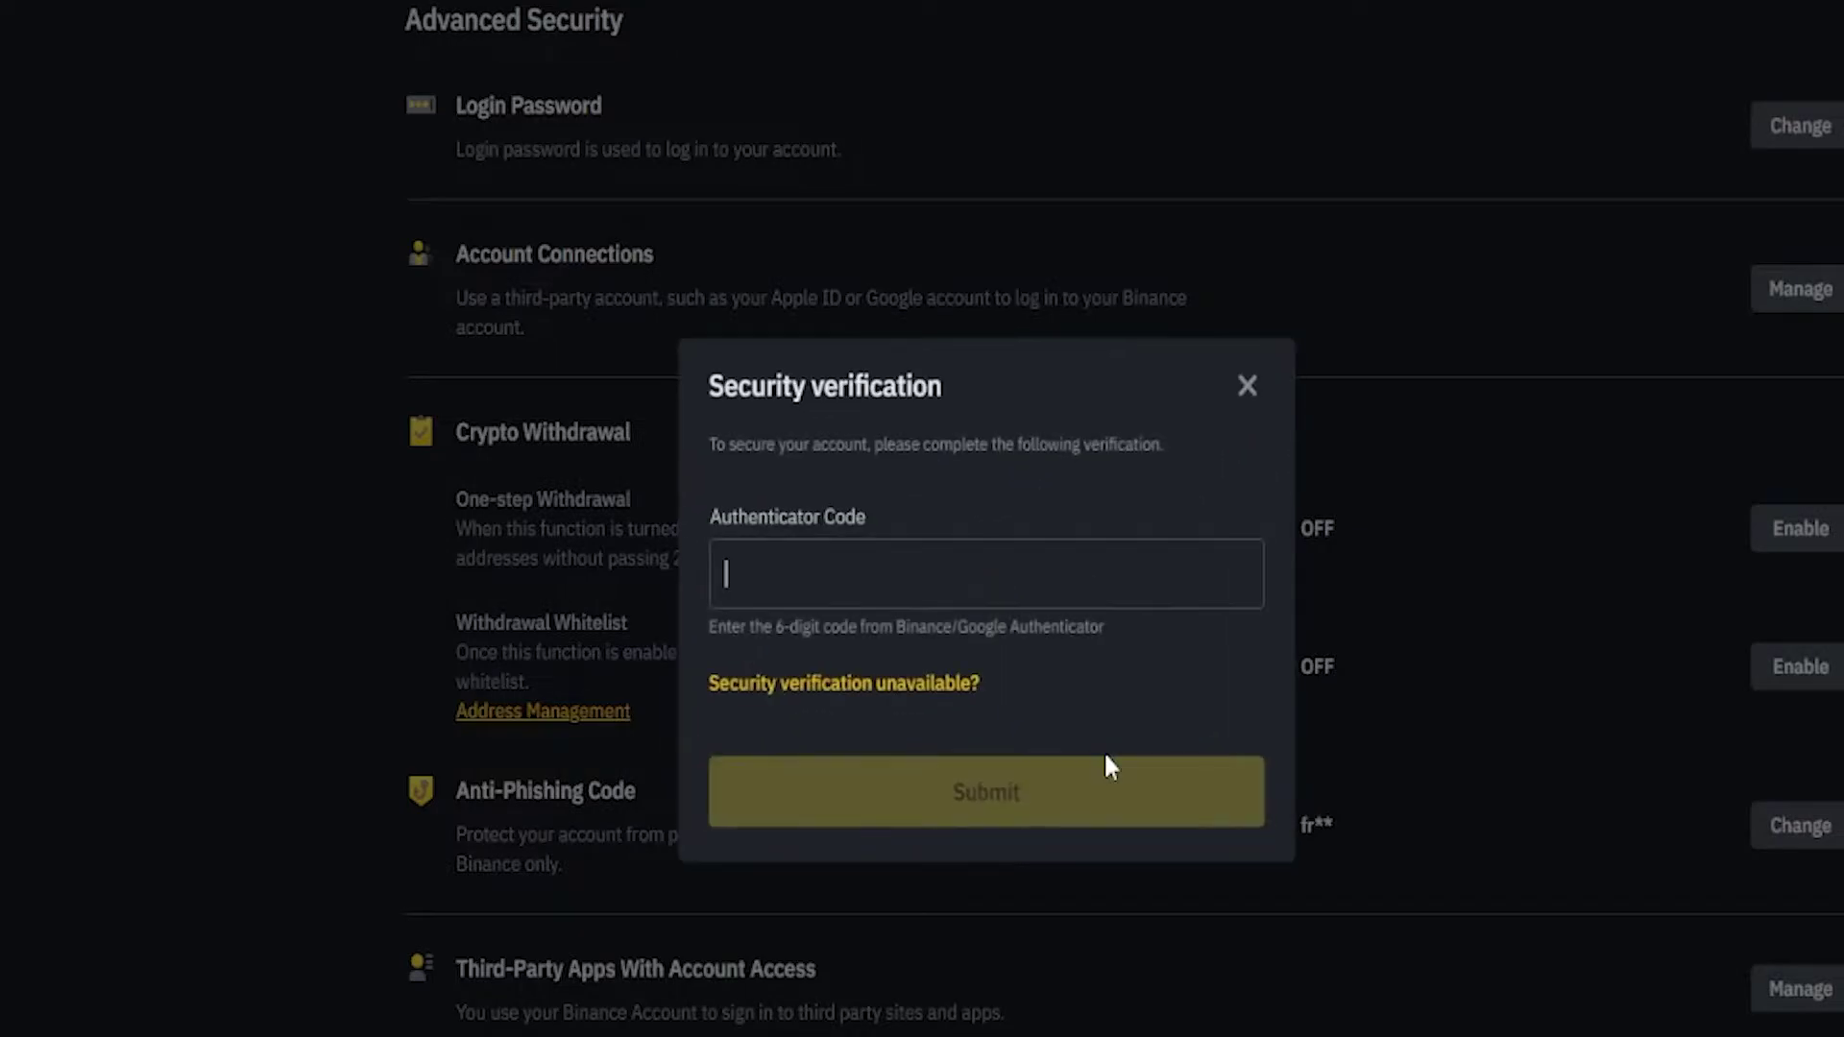
{"action": "left_click_drag", "start_coordinate": [699, 526], "coordinate": [903, 519]}
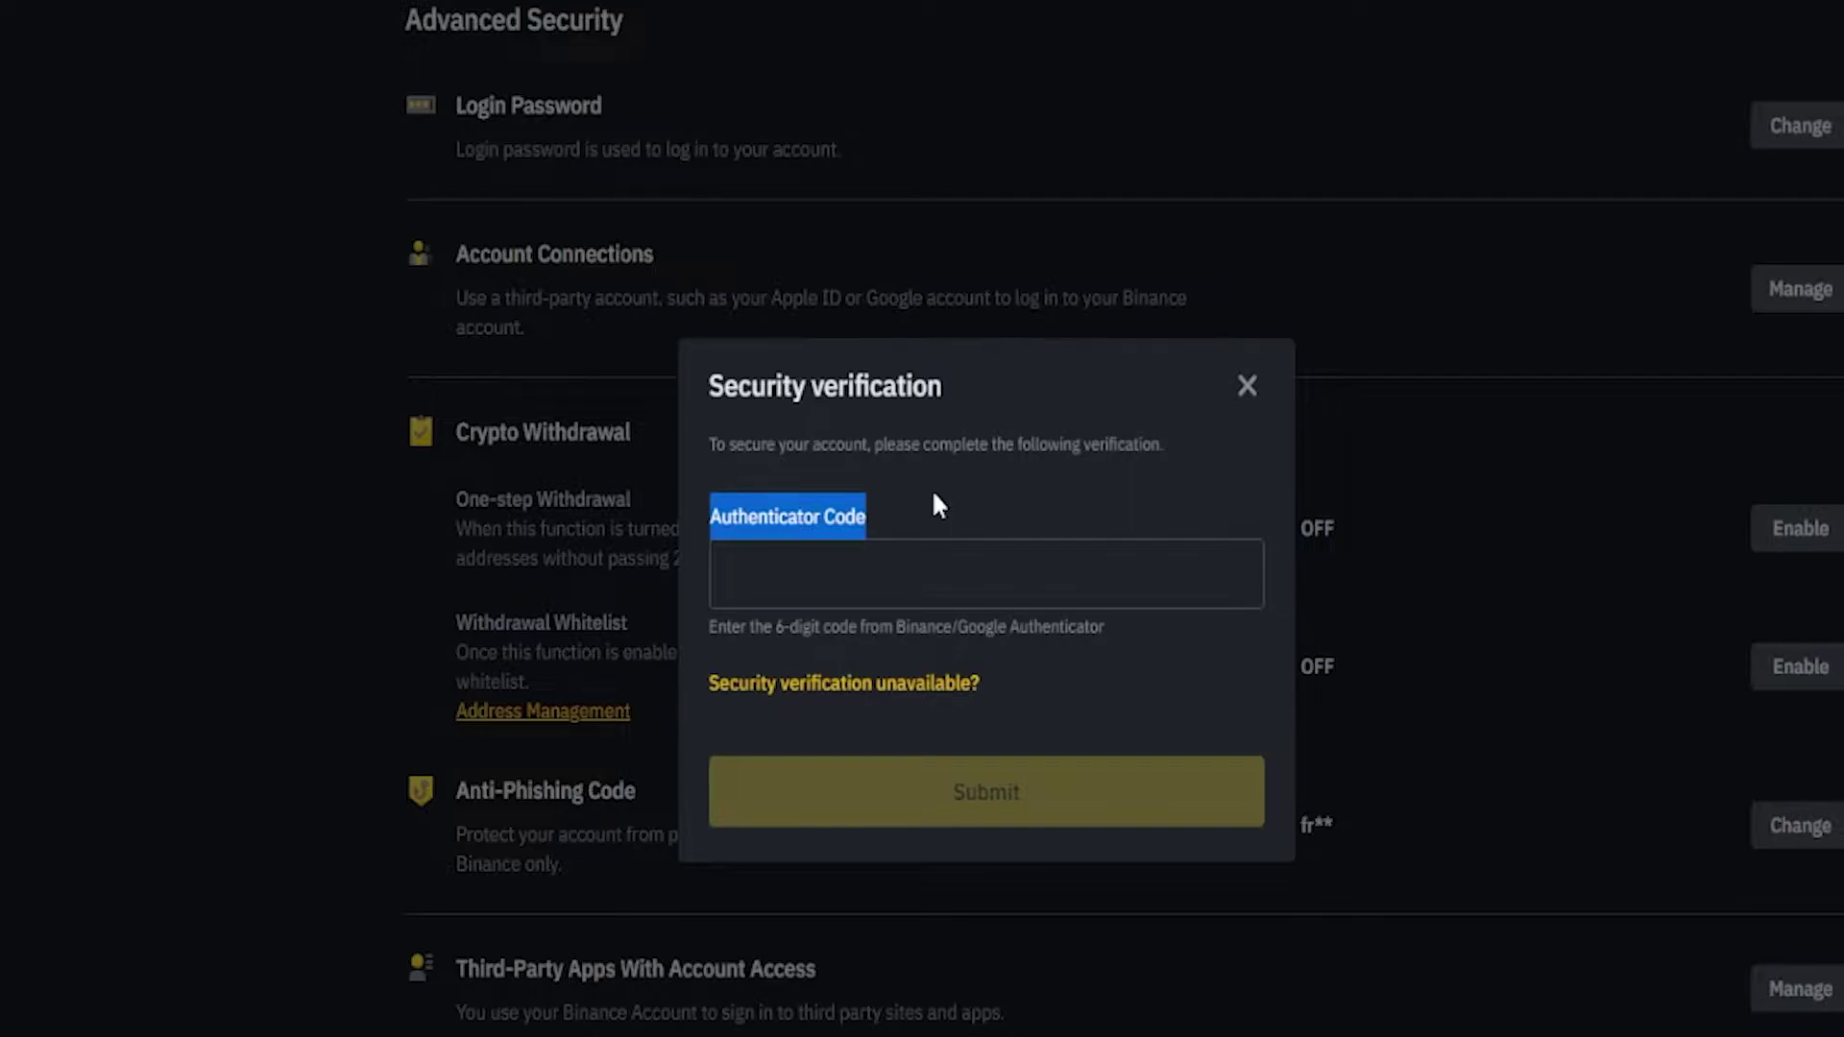
{"action": "left_click", "coordinate": [1164, 576]}
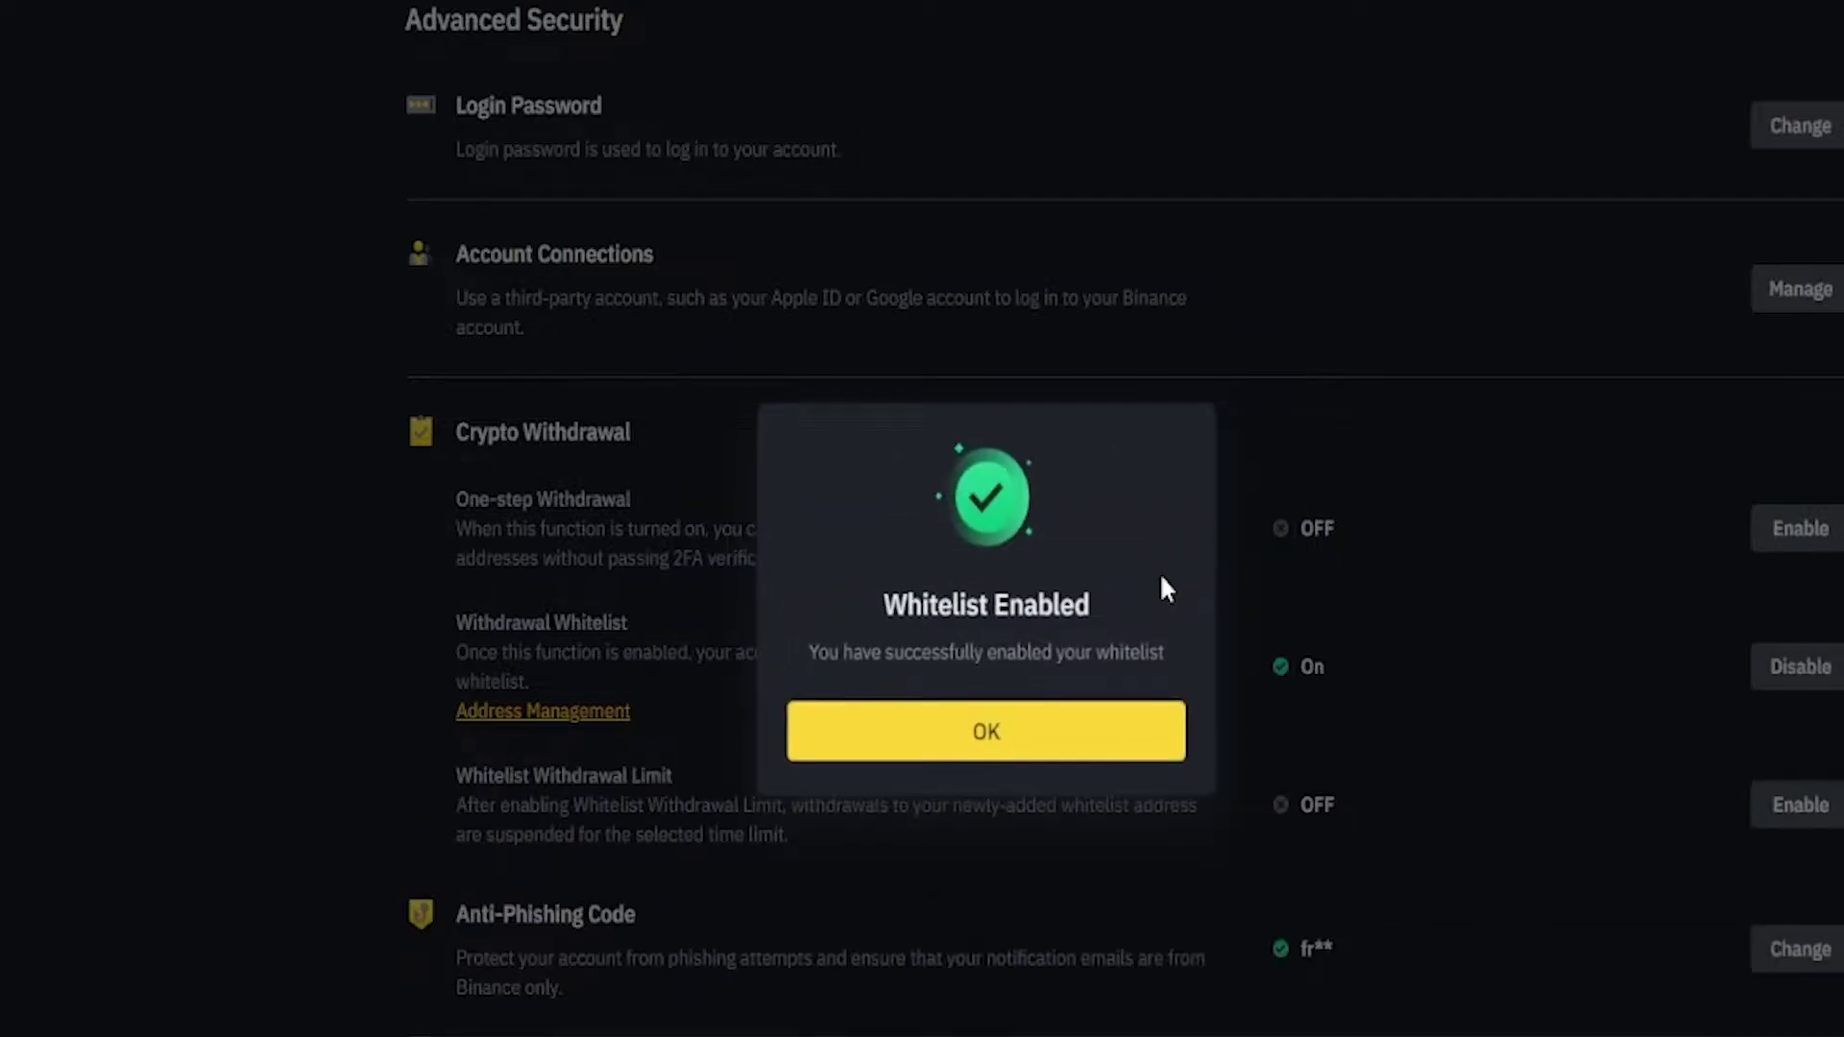
Dismiss the Whitelist Enabled message, then start disabling the whitelist and confirm
{"action": "left_click", "coordinate": [983, 730]}
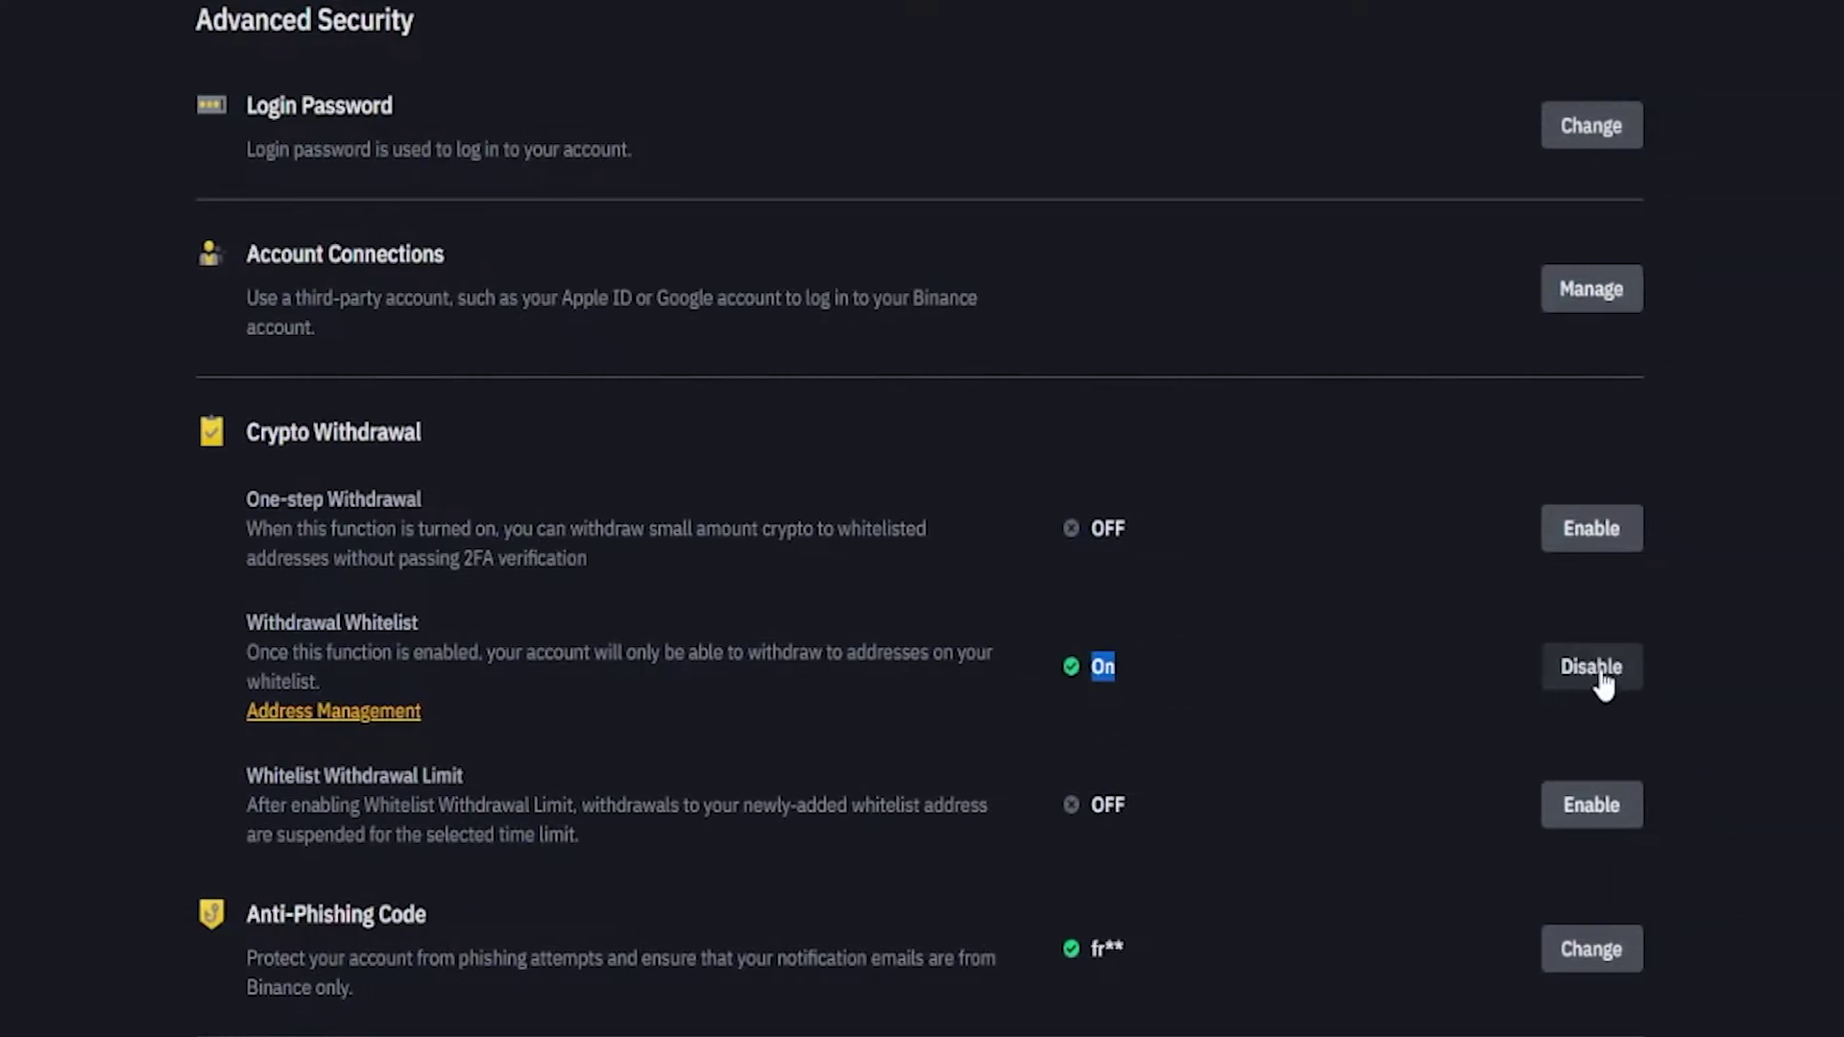
{"action": "left_click", "coordinate": [1604, 678]}
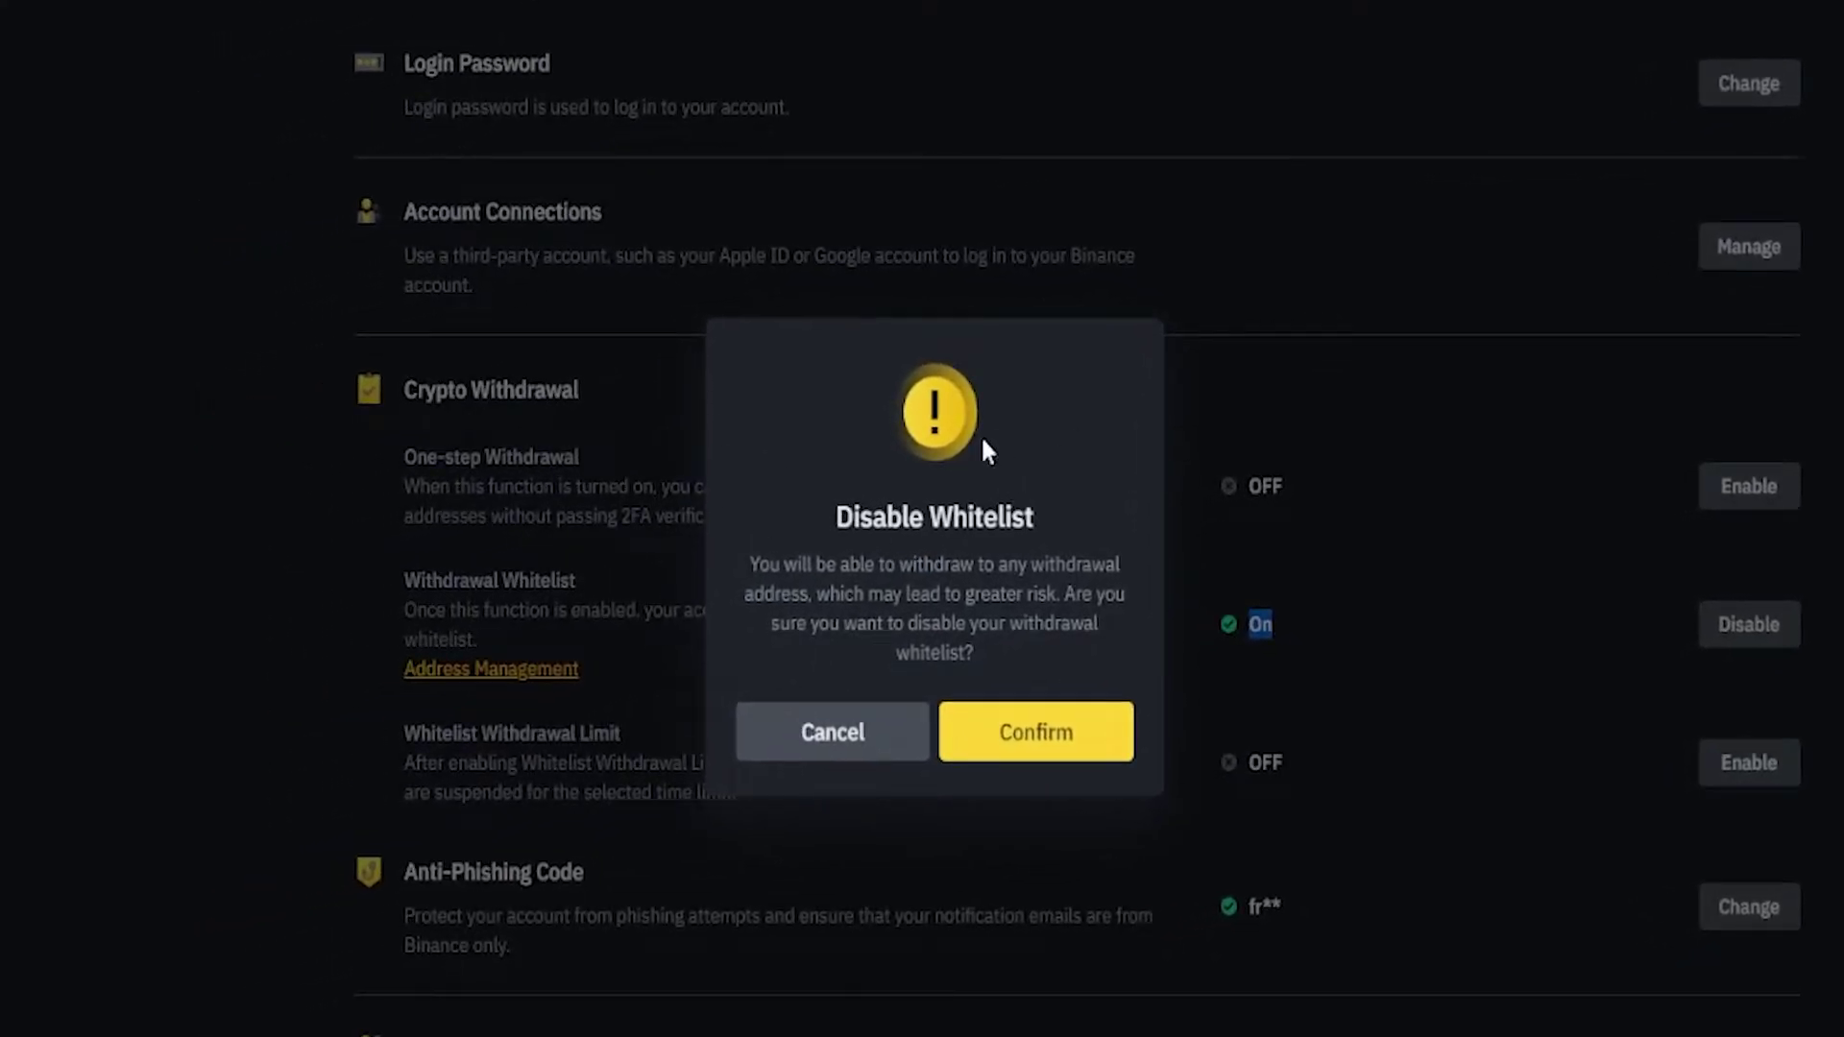
{"action": "left_click", "coordinate": [1022, 739]}
Close the Security verification dialog unfilled so the whitelist stays on
{"action": "left_click_drag", "start_coordinate": [656, 256], "coordinate": [900, 257]}
{"action": "left_click_drag", "start_coordinate": [671, 400], "coordinate": [834, 386]}
{"action": "left_click_drag", "start_coordinate": [654, 566], "coordinate": [814, 565]}
{"action": "left_click", "coordinate": [948, 346]}
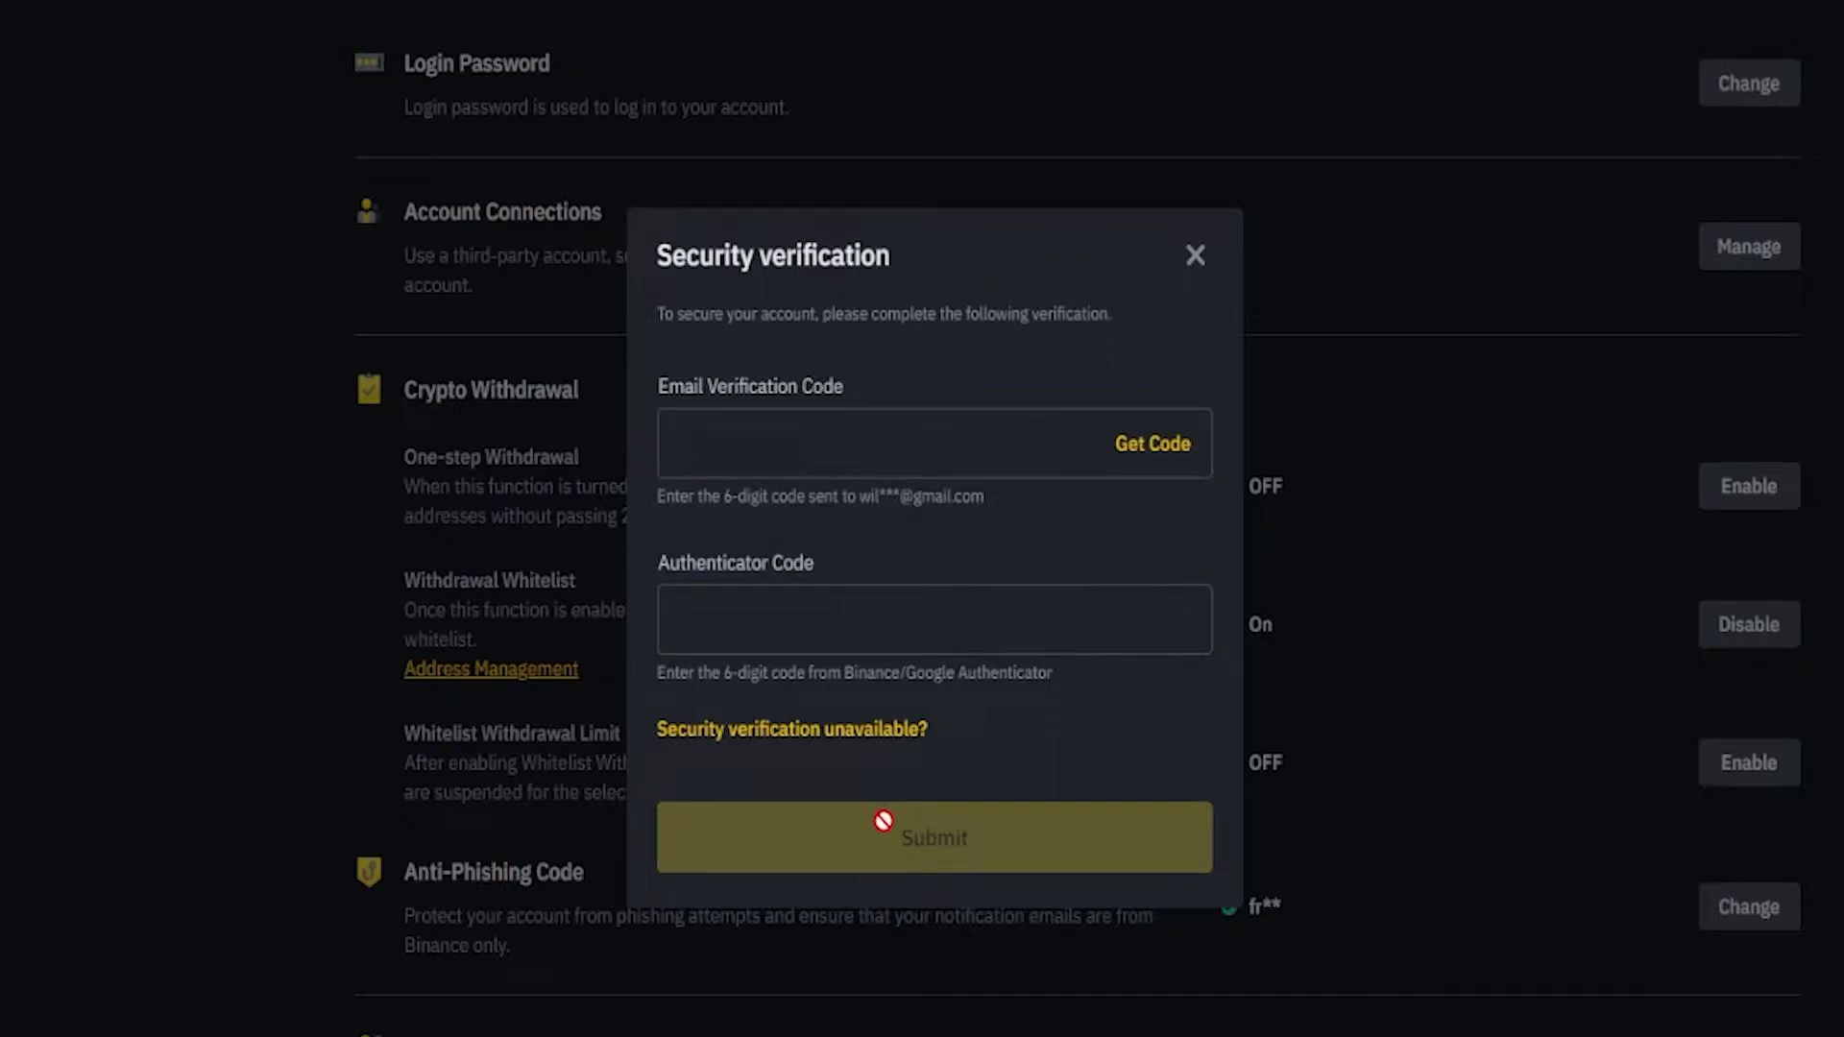
{"action": "left_click", "coordinate": [1195, 255]}
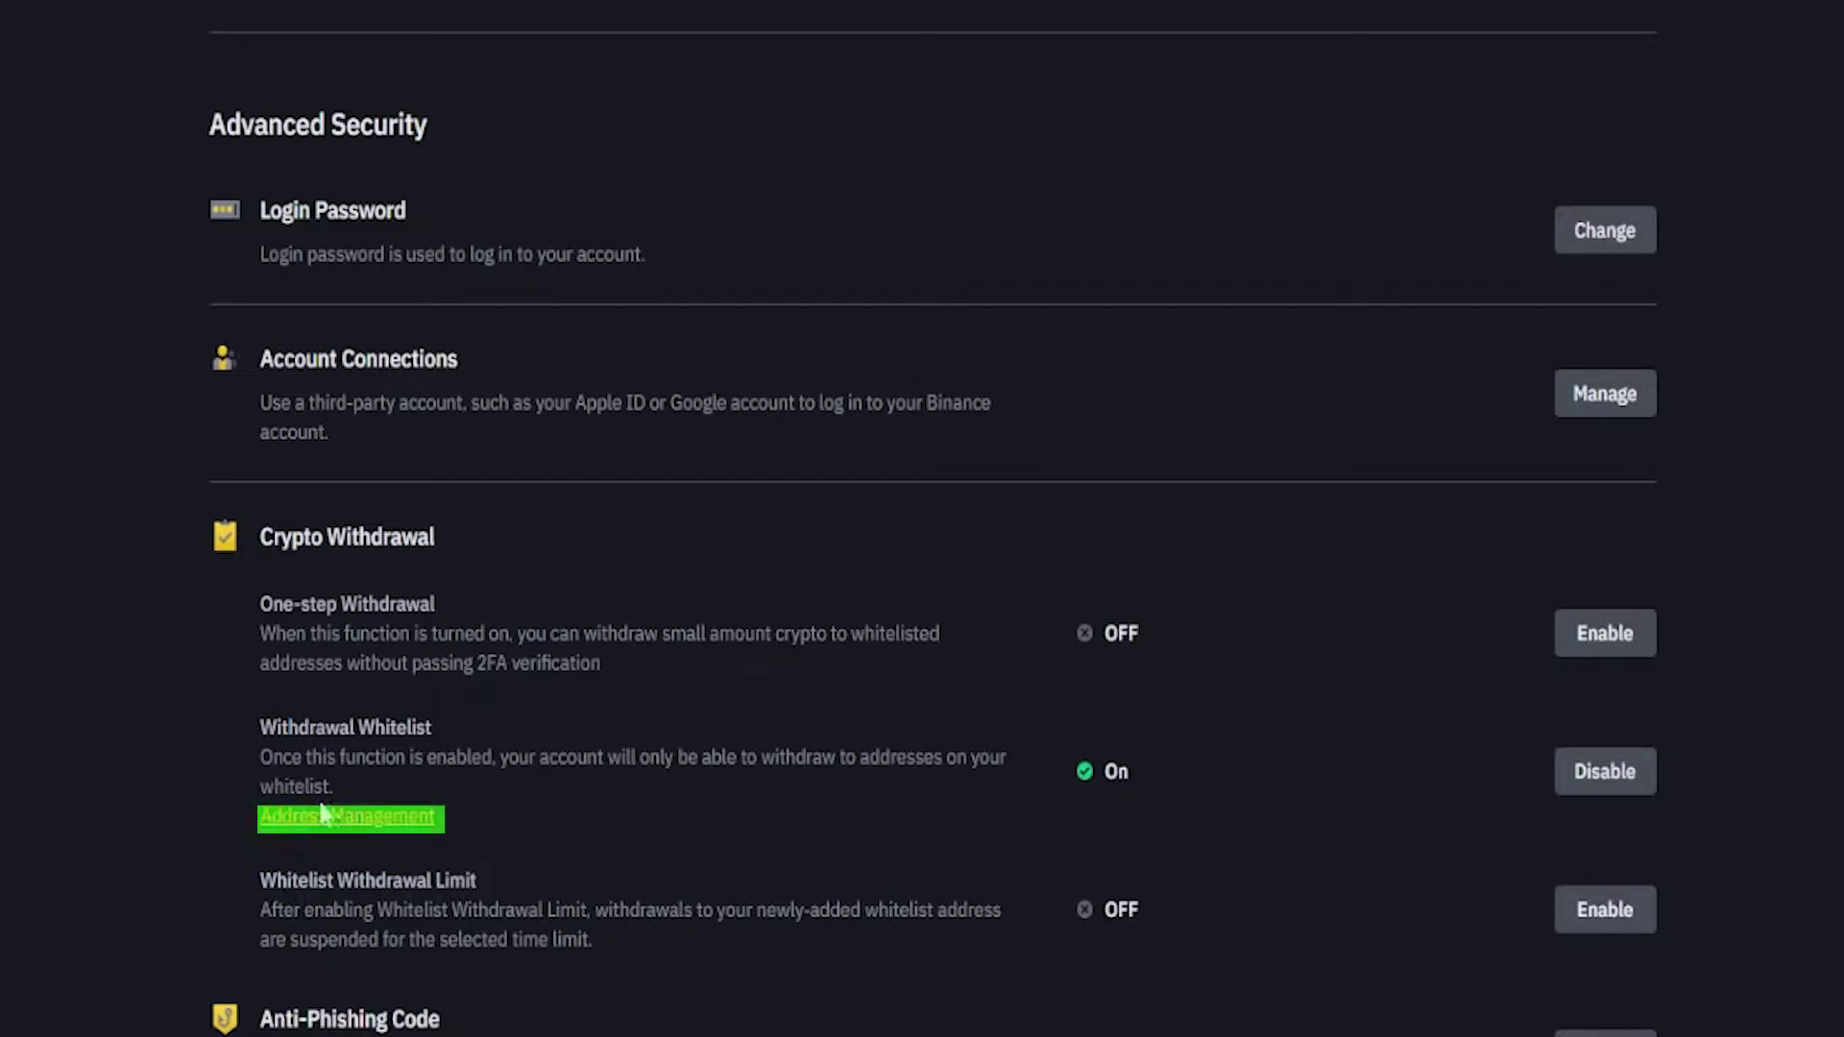
Open Address Management under Withdrawal Whitelist and launch the Add Withdrawal Address form
{"action": "left_click", "coordinate": [348, 824]}
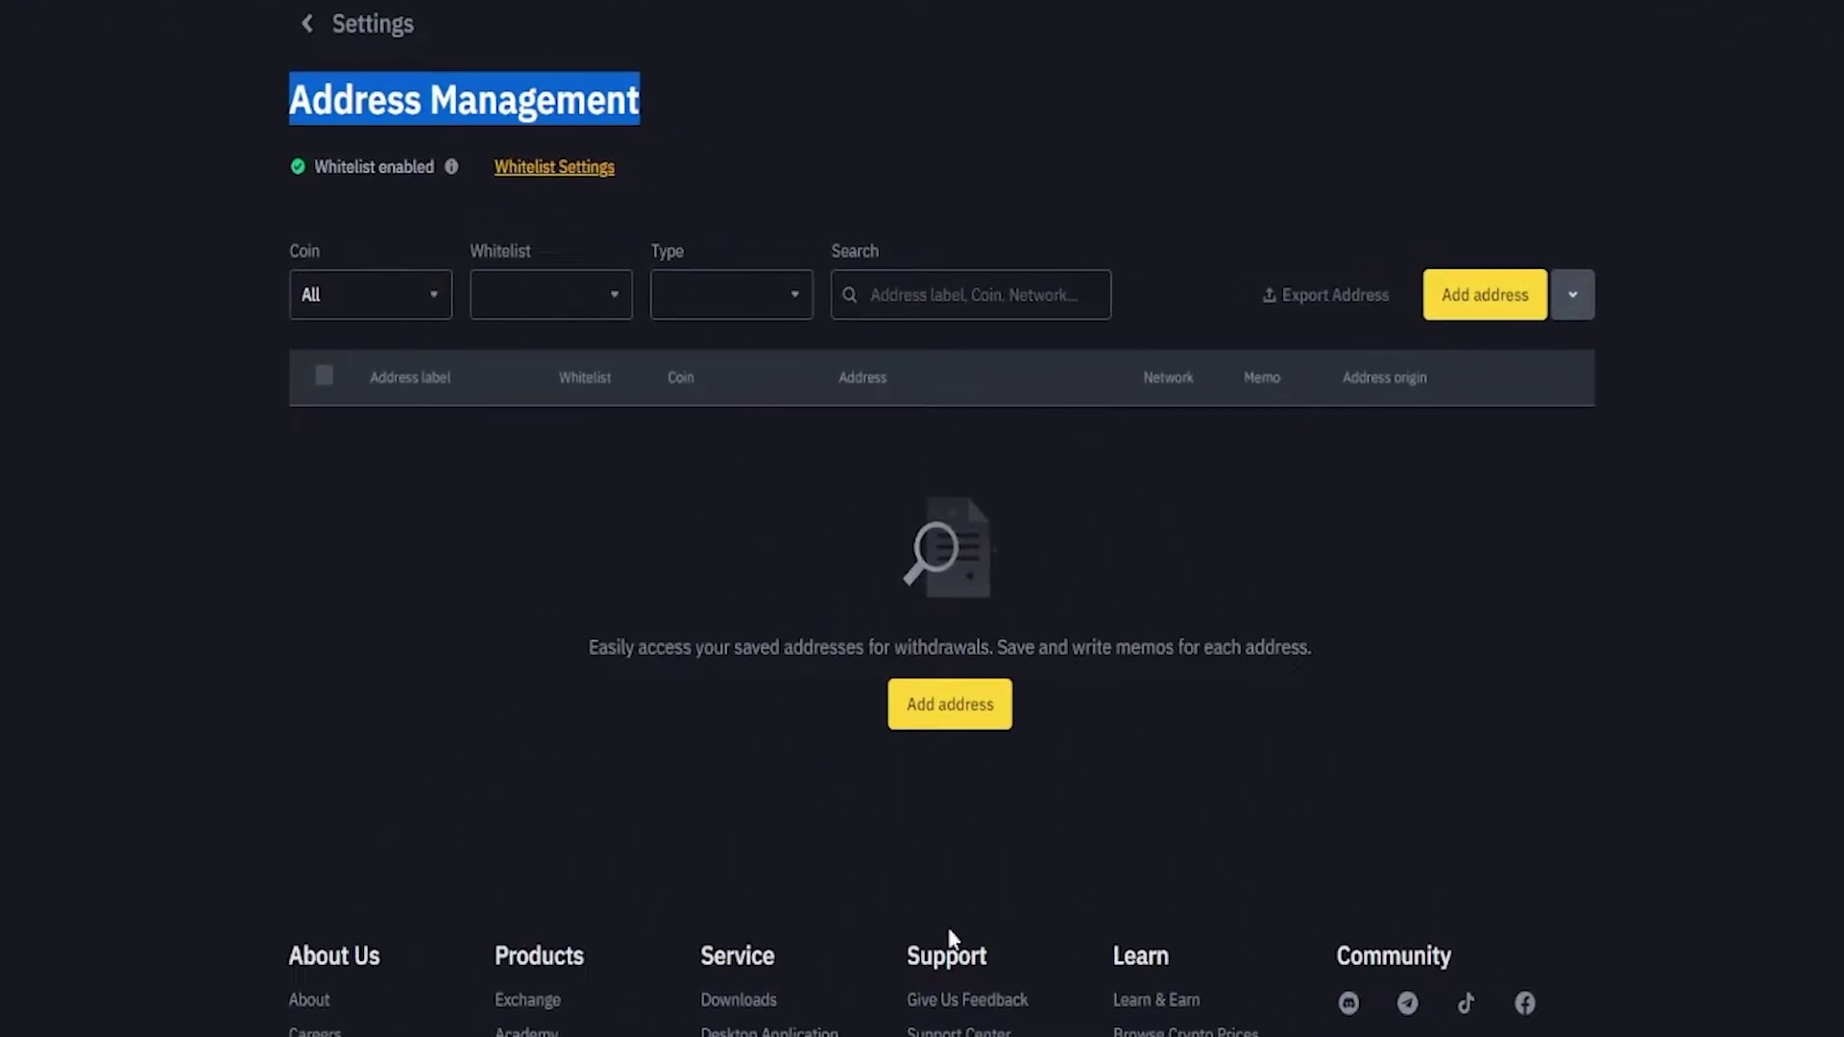
{"action": "left_click", "coordinate": [809, 490]}
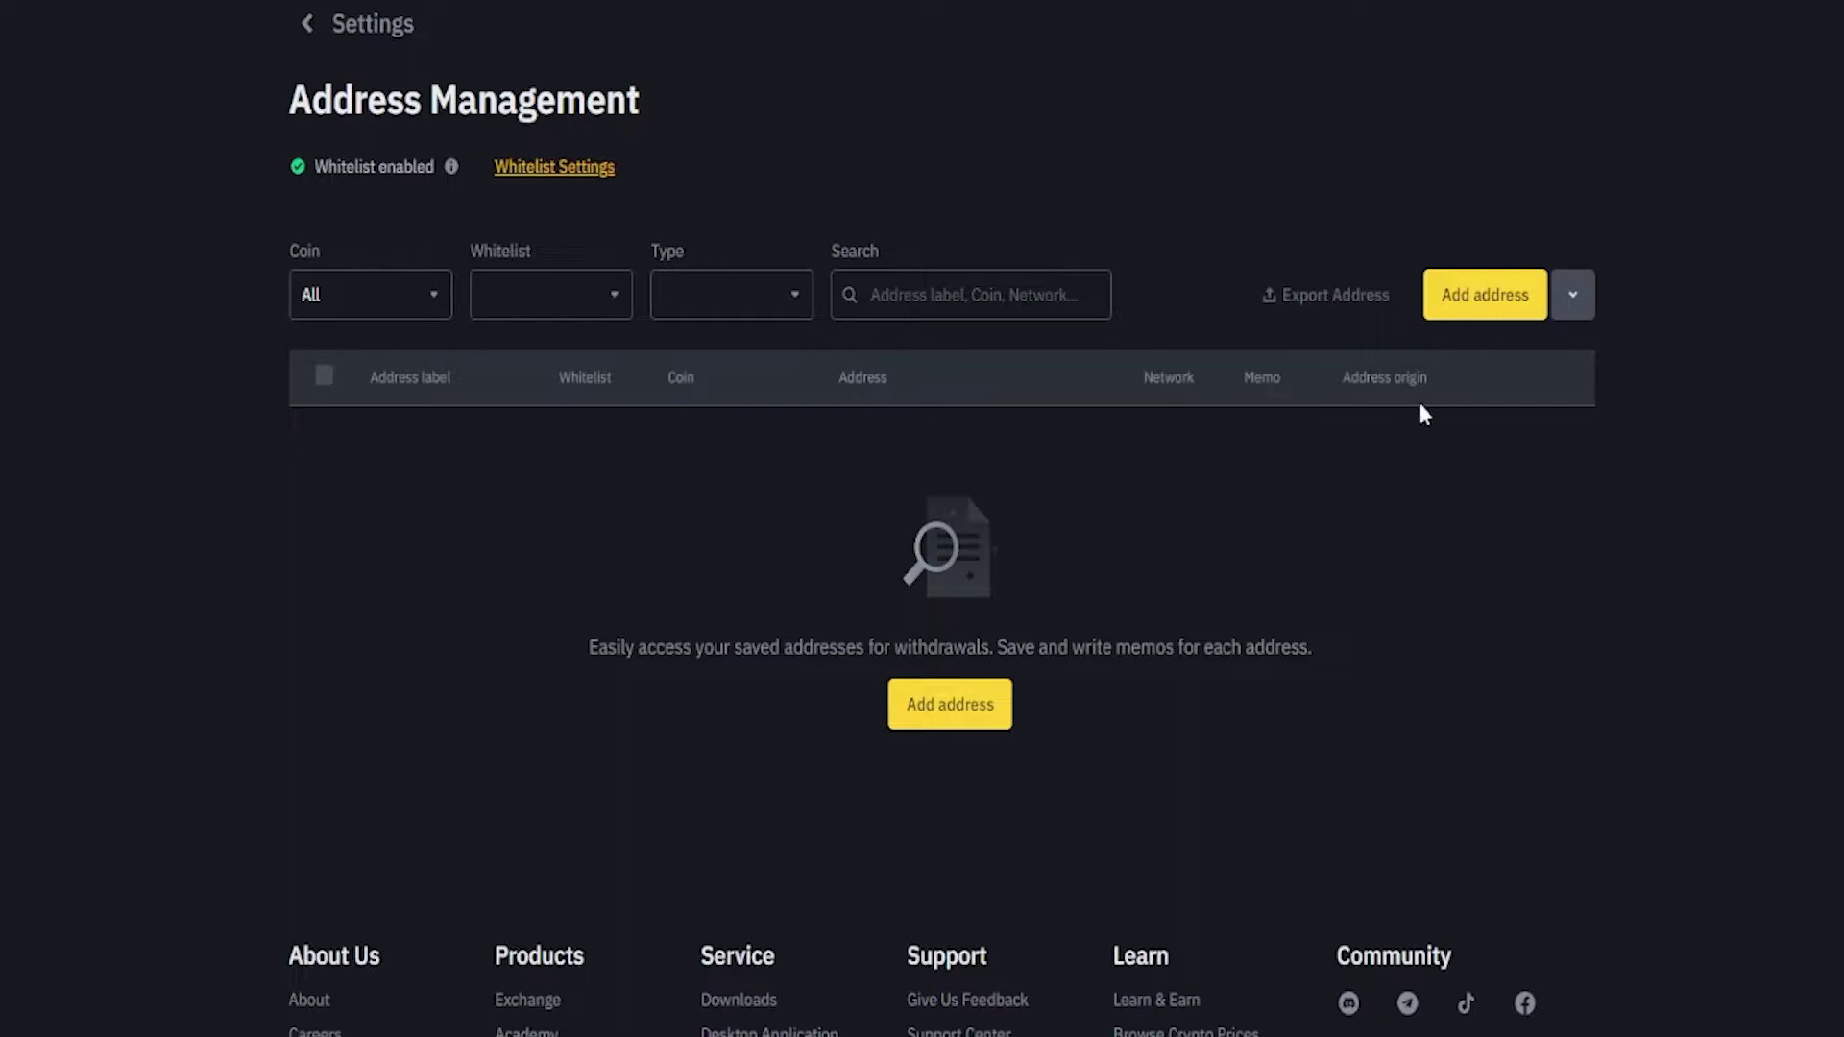
{"action": "left_click", "coordinate": [968, 722]}
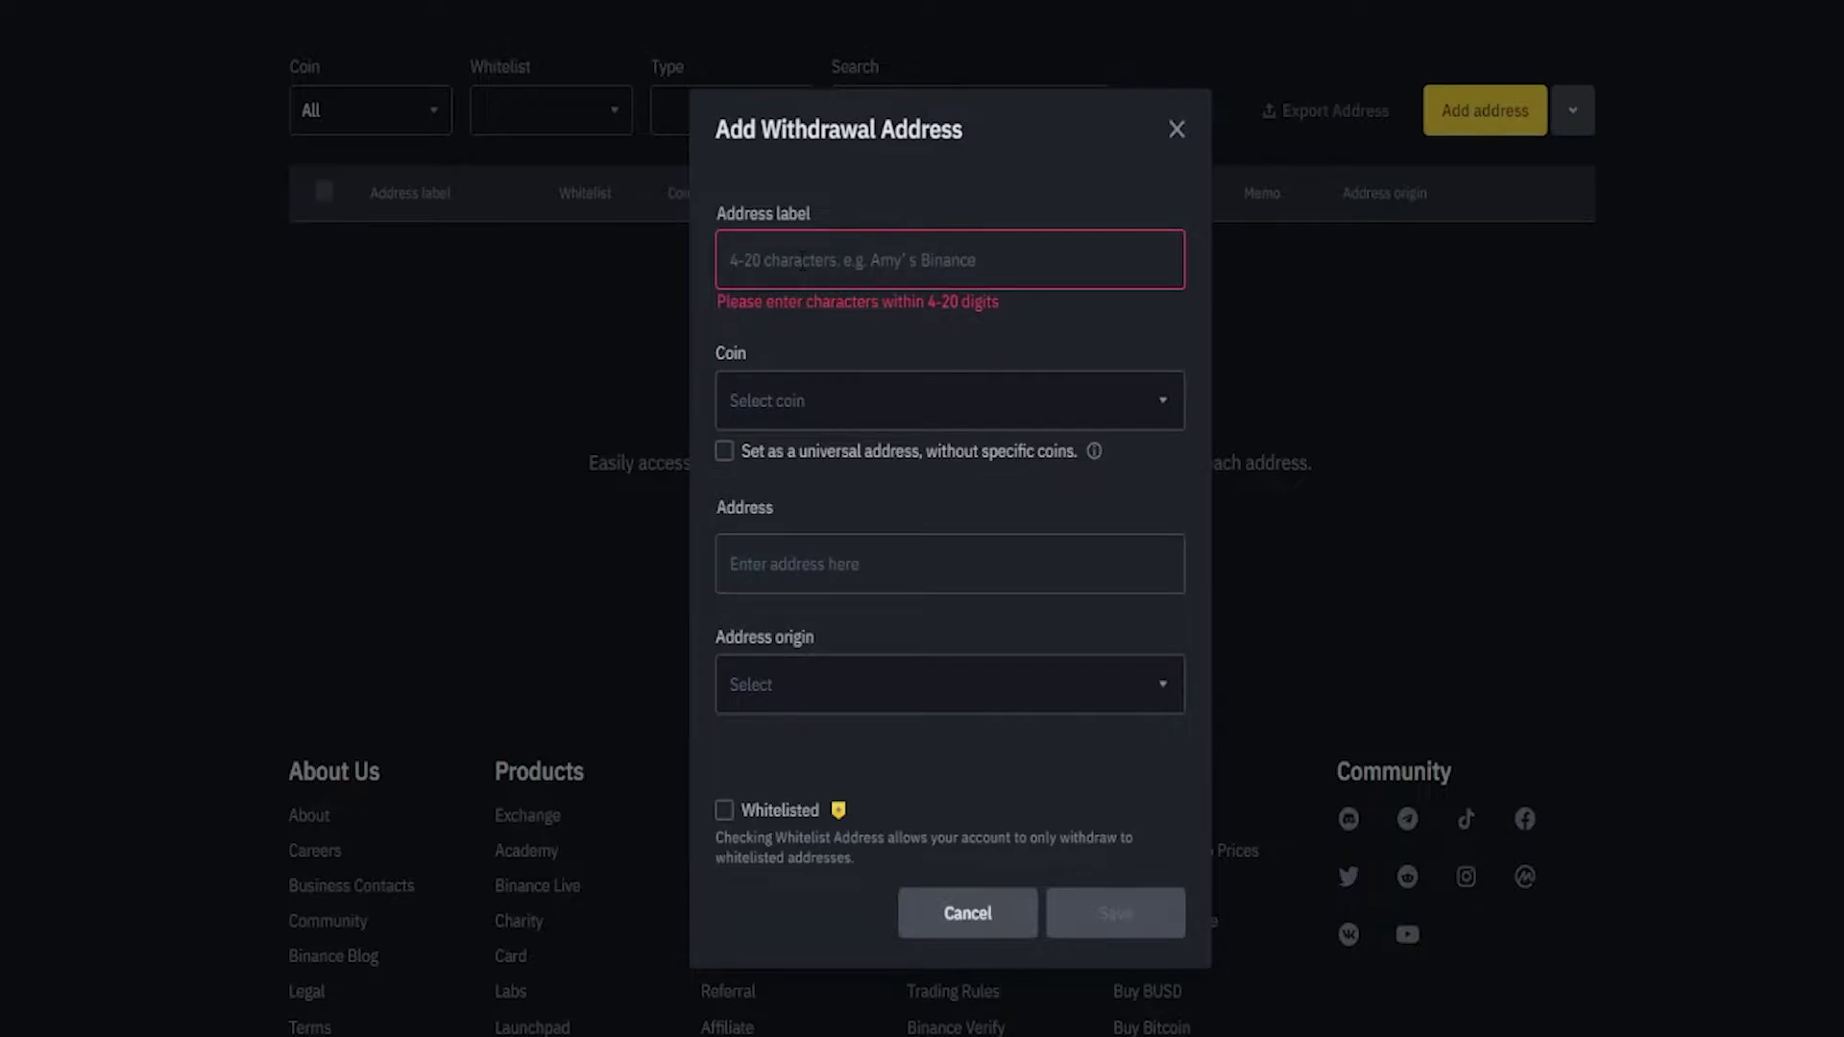
Label the new address 'Coinbase' and search the coin list for 'Bitcoin'
{"action": "type", "text": "Coinbase"}
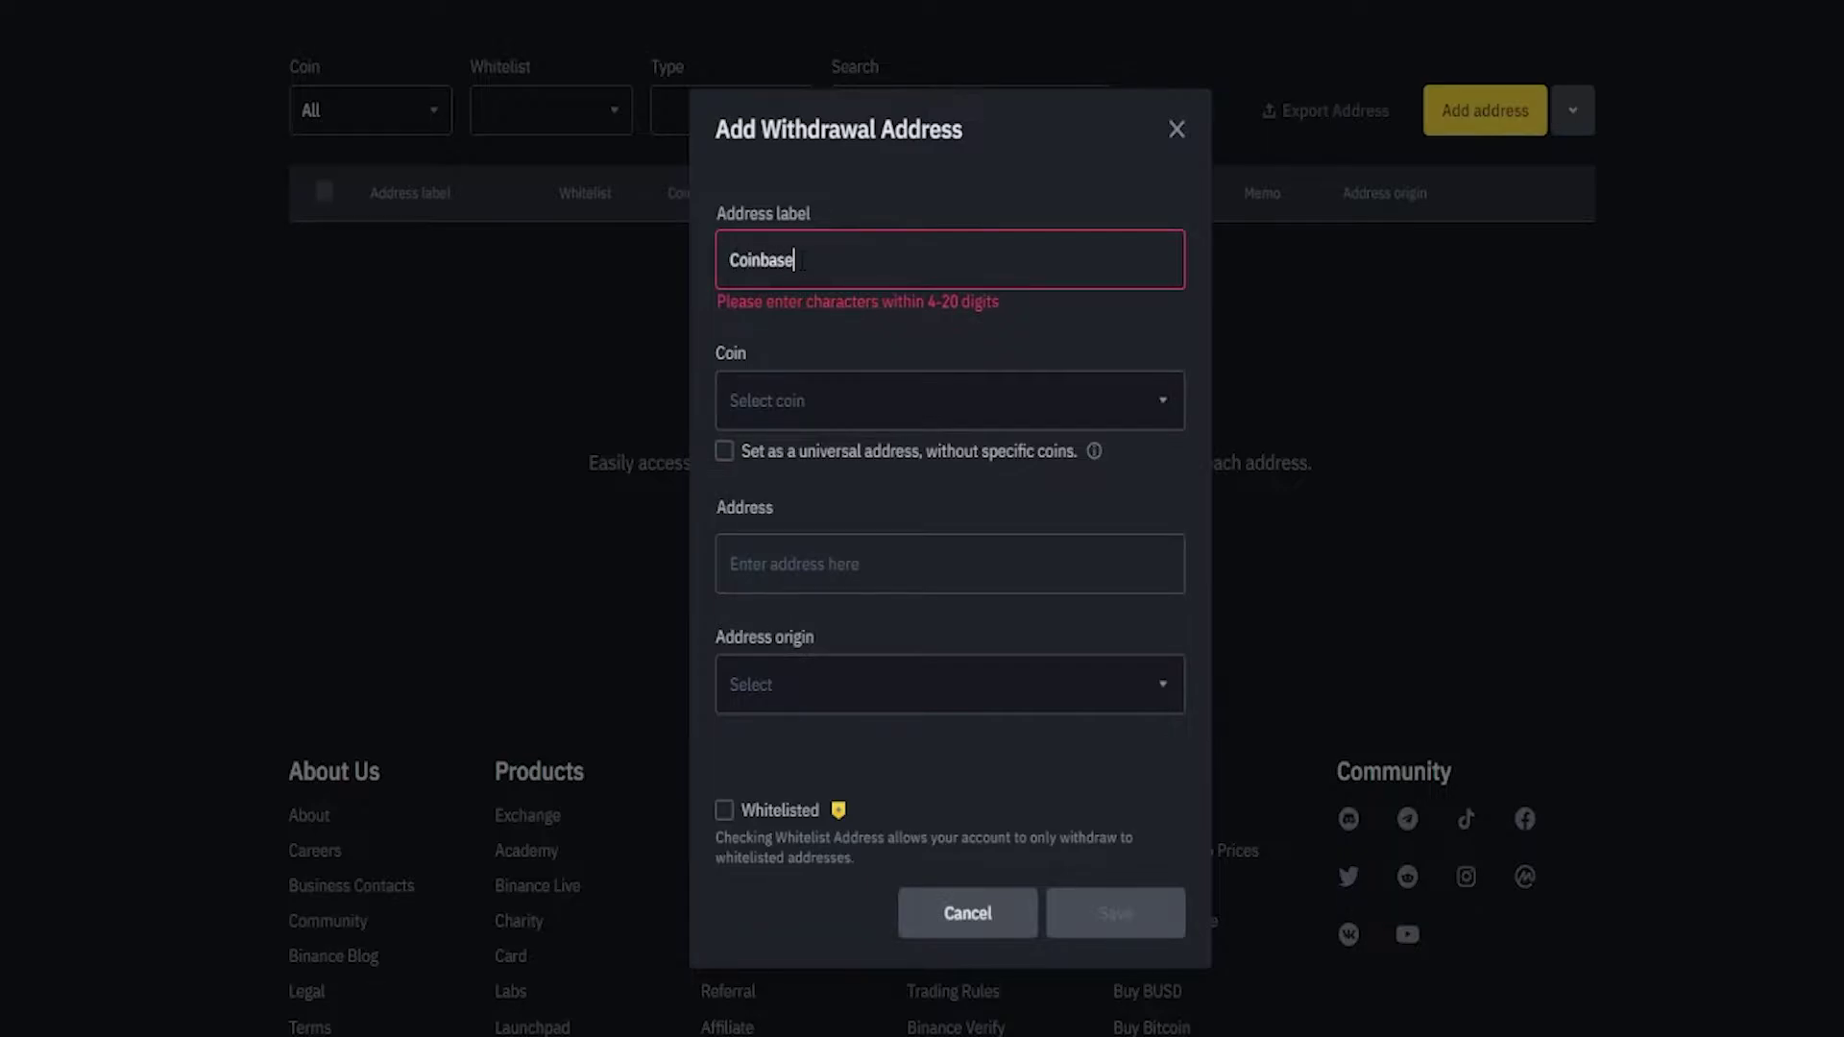
{"action": "left_click", "coordinate": [807, 404]}
{"action": "scroll", "coordinate": [912, 538], "scroll_direction": "down", "scroll_amount": 5}
{"action": "scroll", "coordinate": [907, 576], "scroll_direction": "up", "scroll_amount": 5}
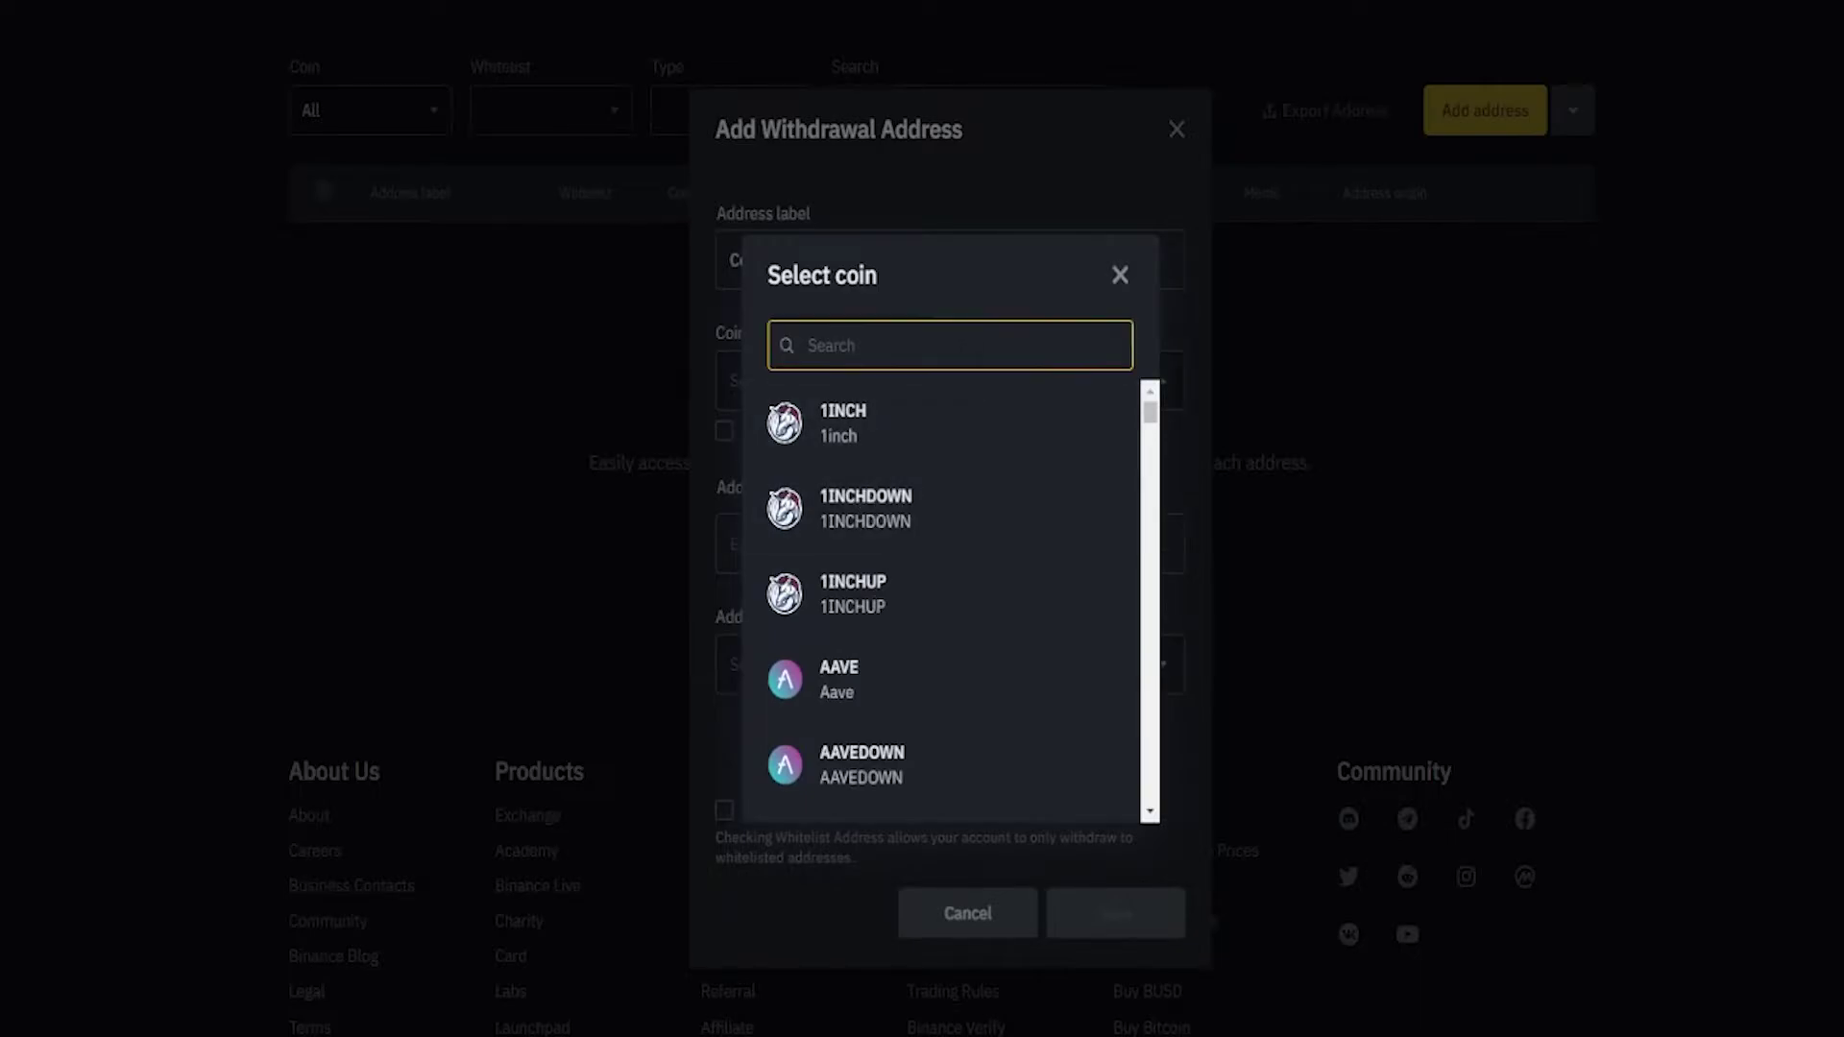
{"action": "type", "text": "Bi"}
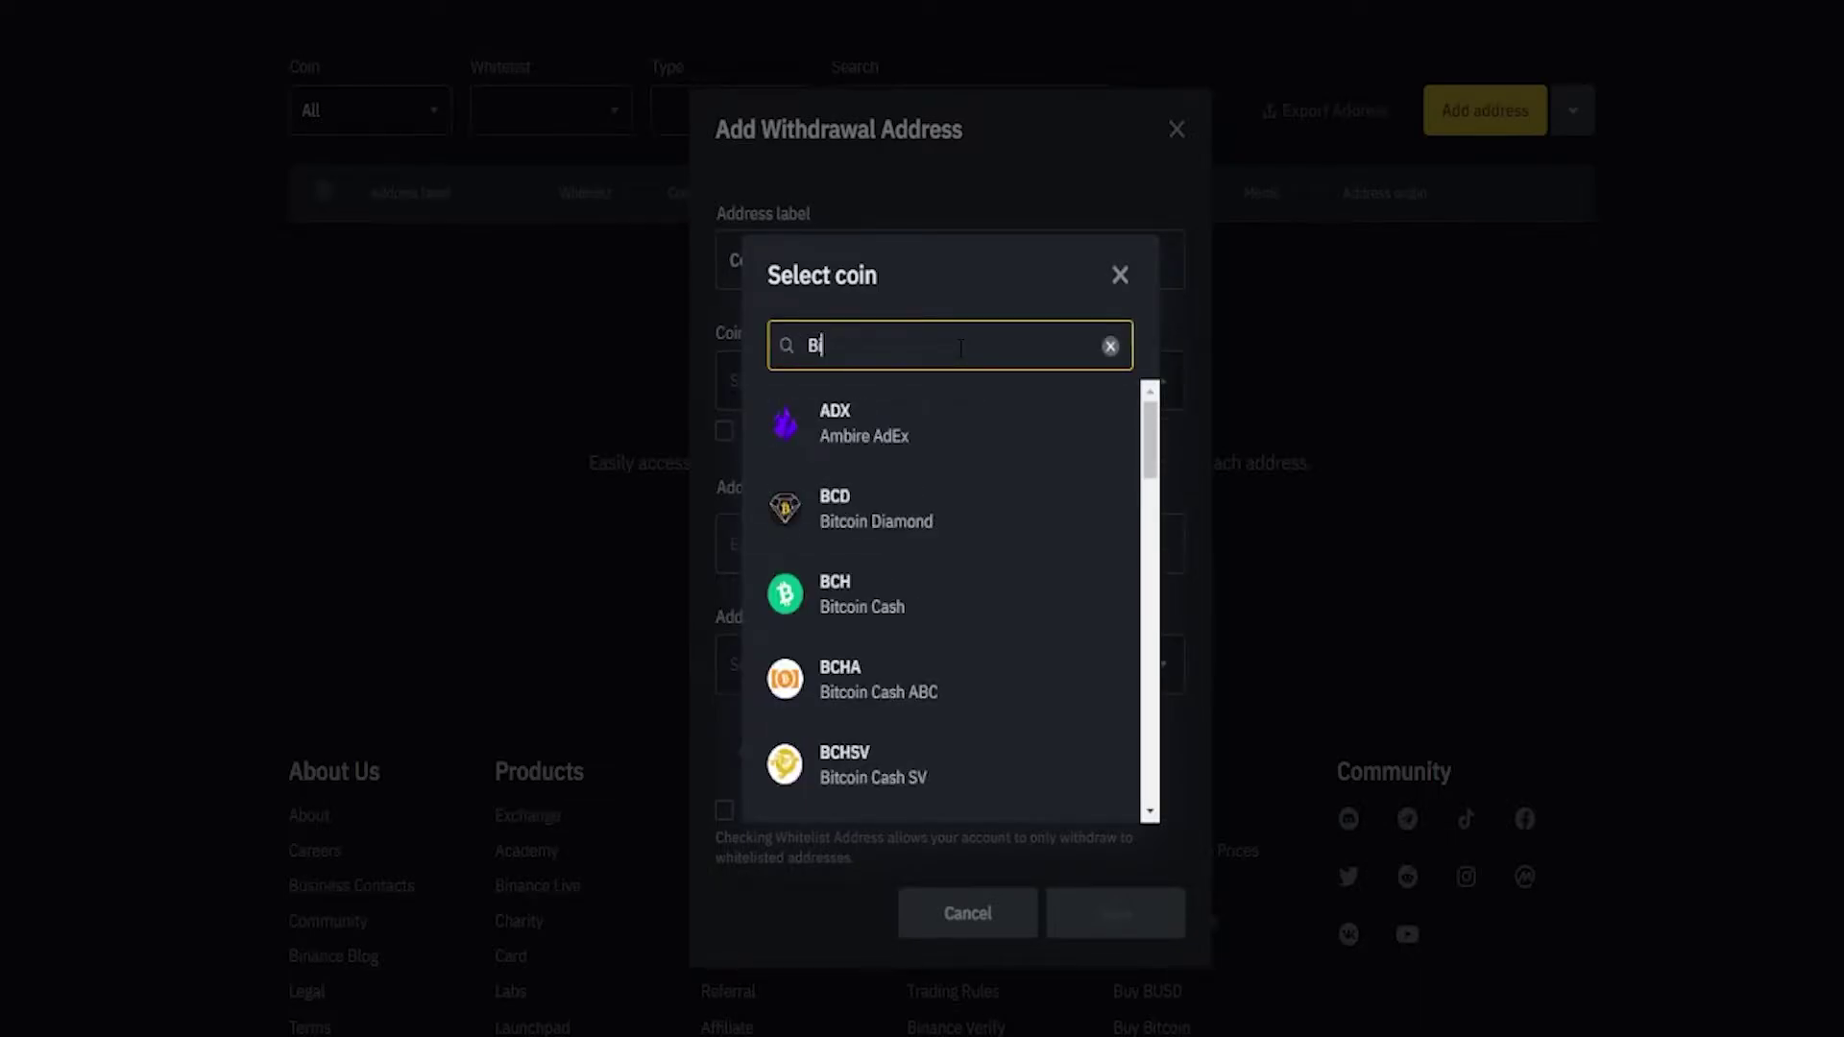
{"action": "type", "text": "tcoin"}
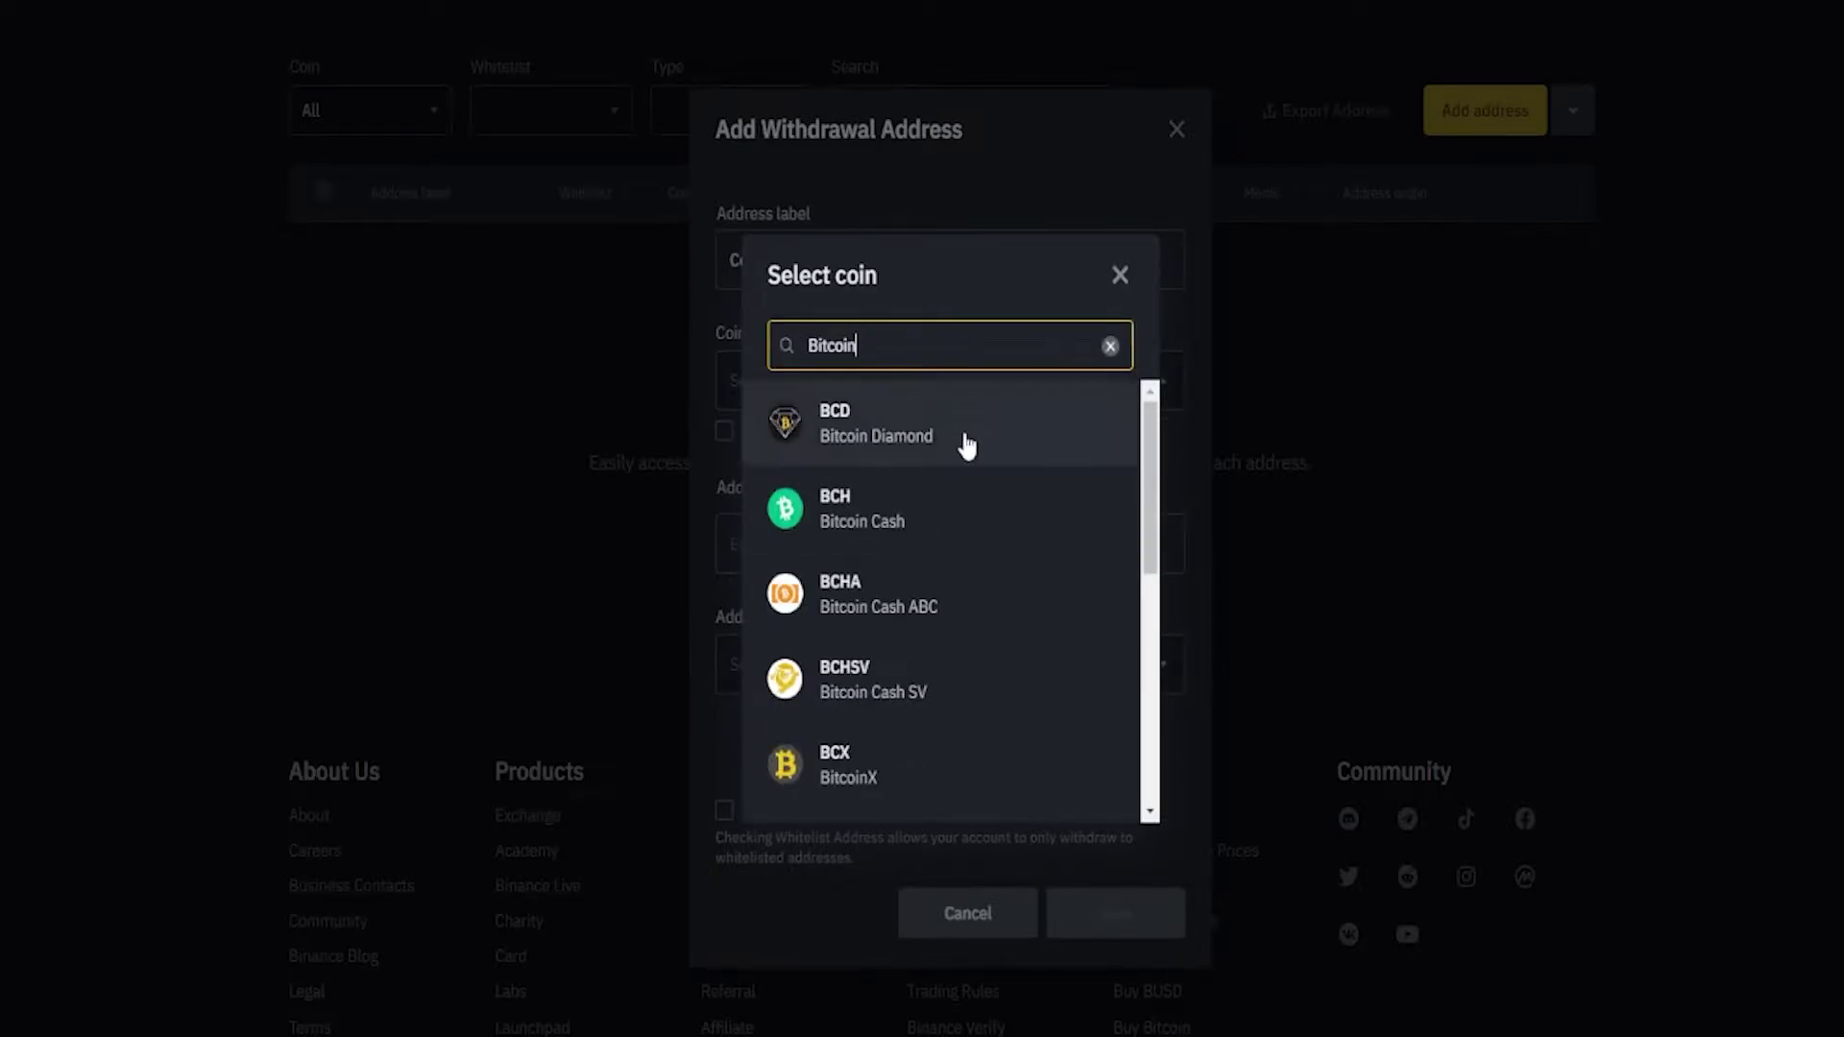
{"action": "scroll", "coordinate": [957, 445], "scroll_direction": "down", "scroll_amount": 3}
Choose BTC Bitcoin as the new address's coin
{"action": "left_click", "coordinate": [865, 556]}
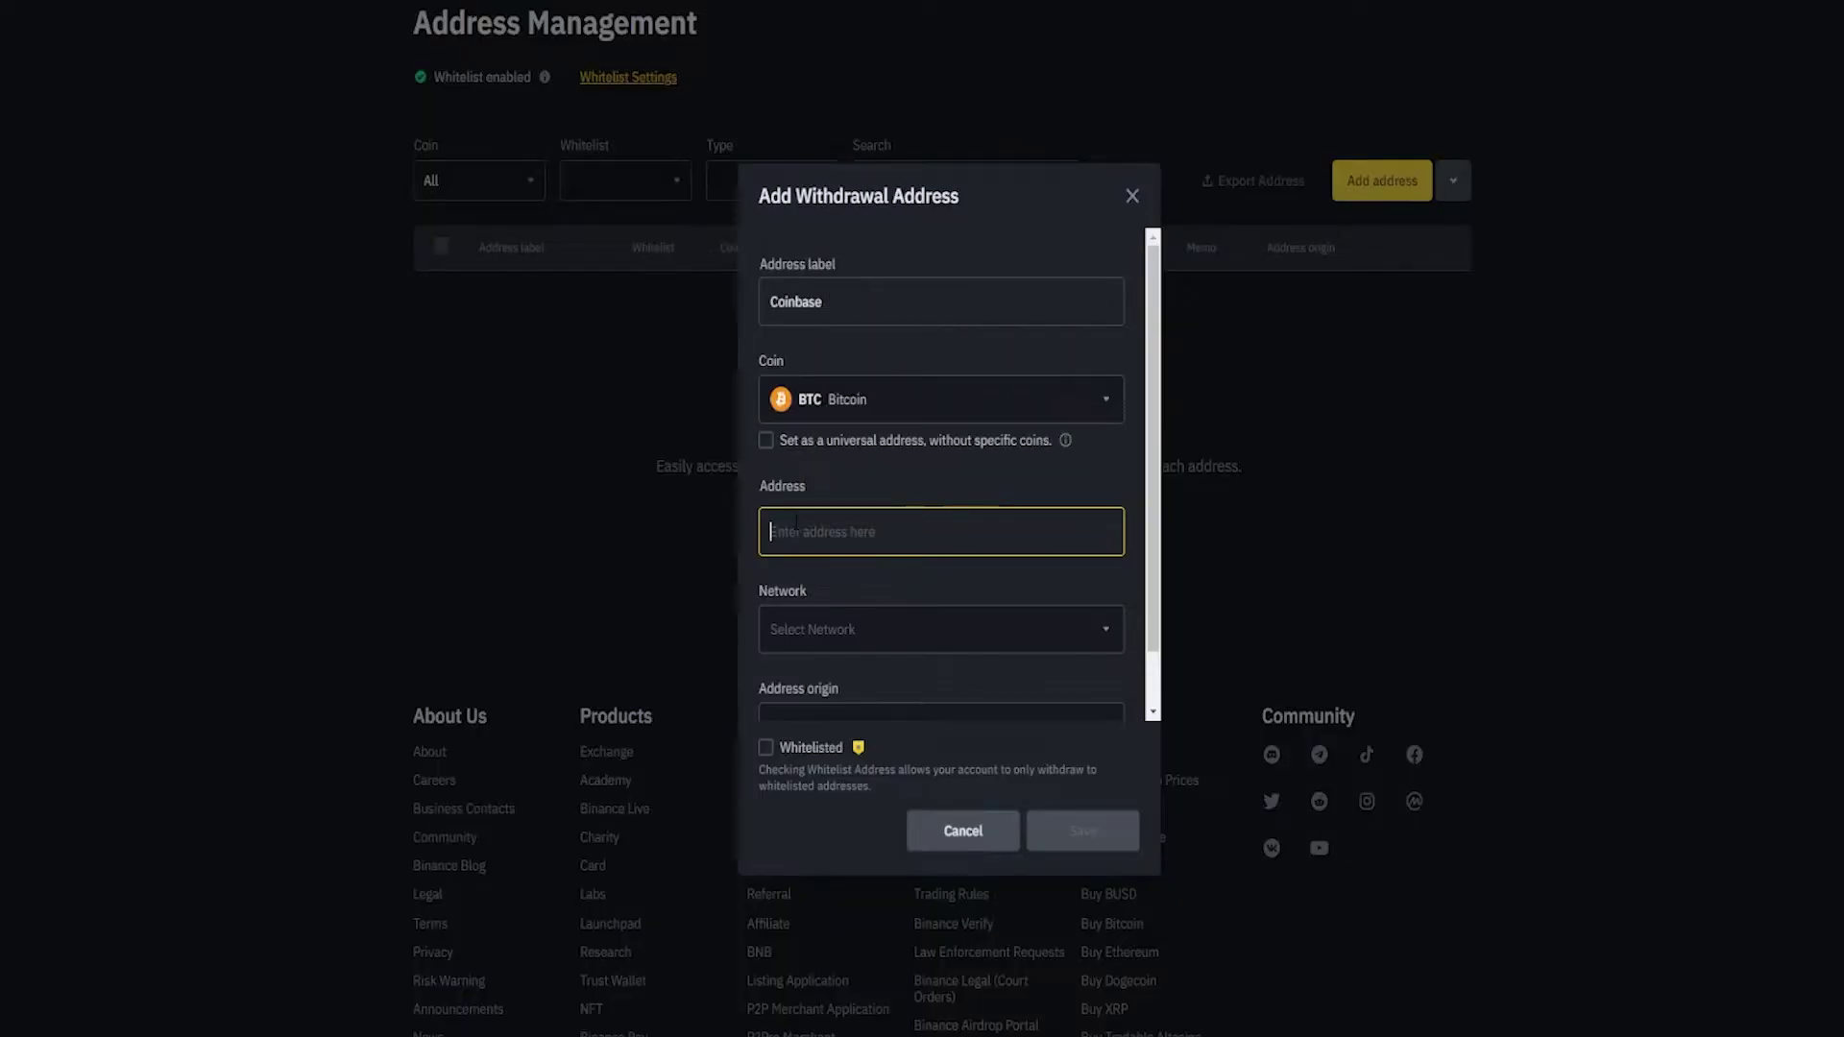
Paste the Coinbase BTC address, network auto-matched to Bitcoin(BTC), and open Address origin
{"action": "right_click", "coordinate": [793, 527]}
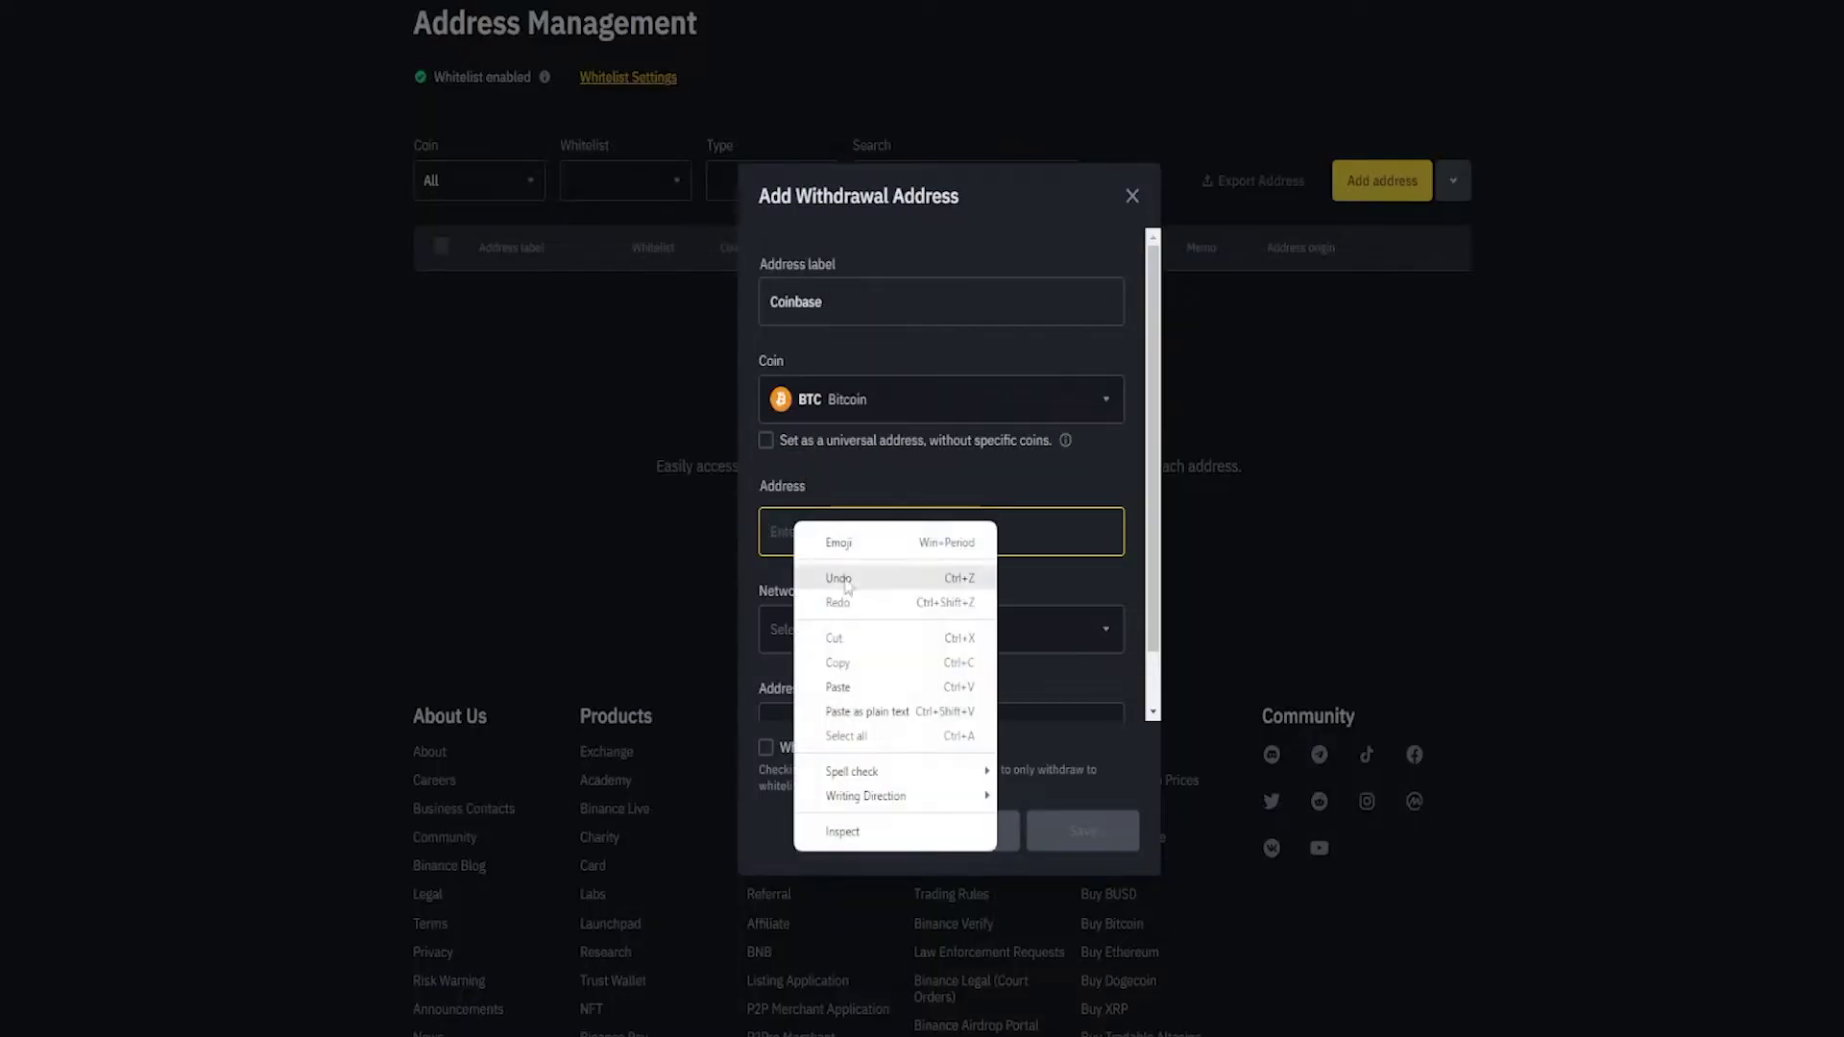
{"action": "left_click", "coordinate": [837, 687]}
{"action": "scroll", "coordinate": [838, 687], "scroll_direction": "down", "scroll_amount": 1}
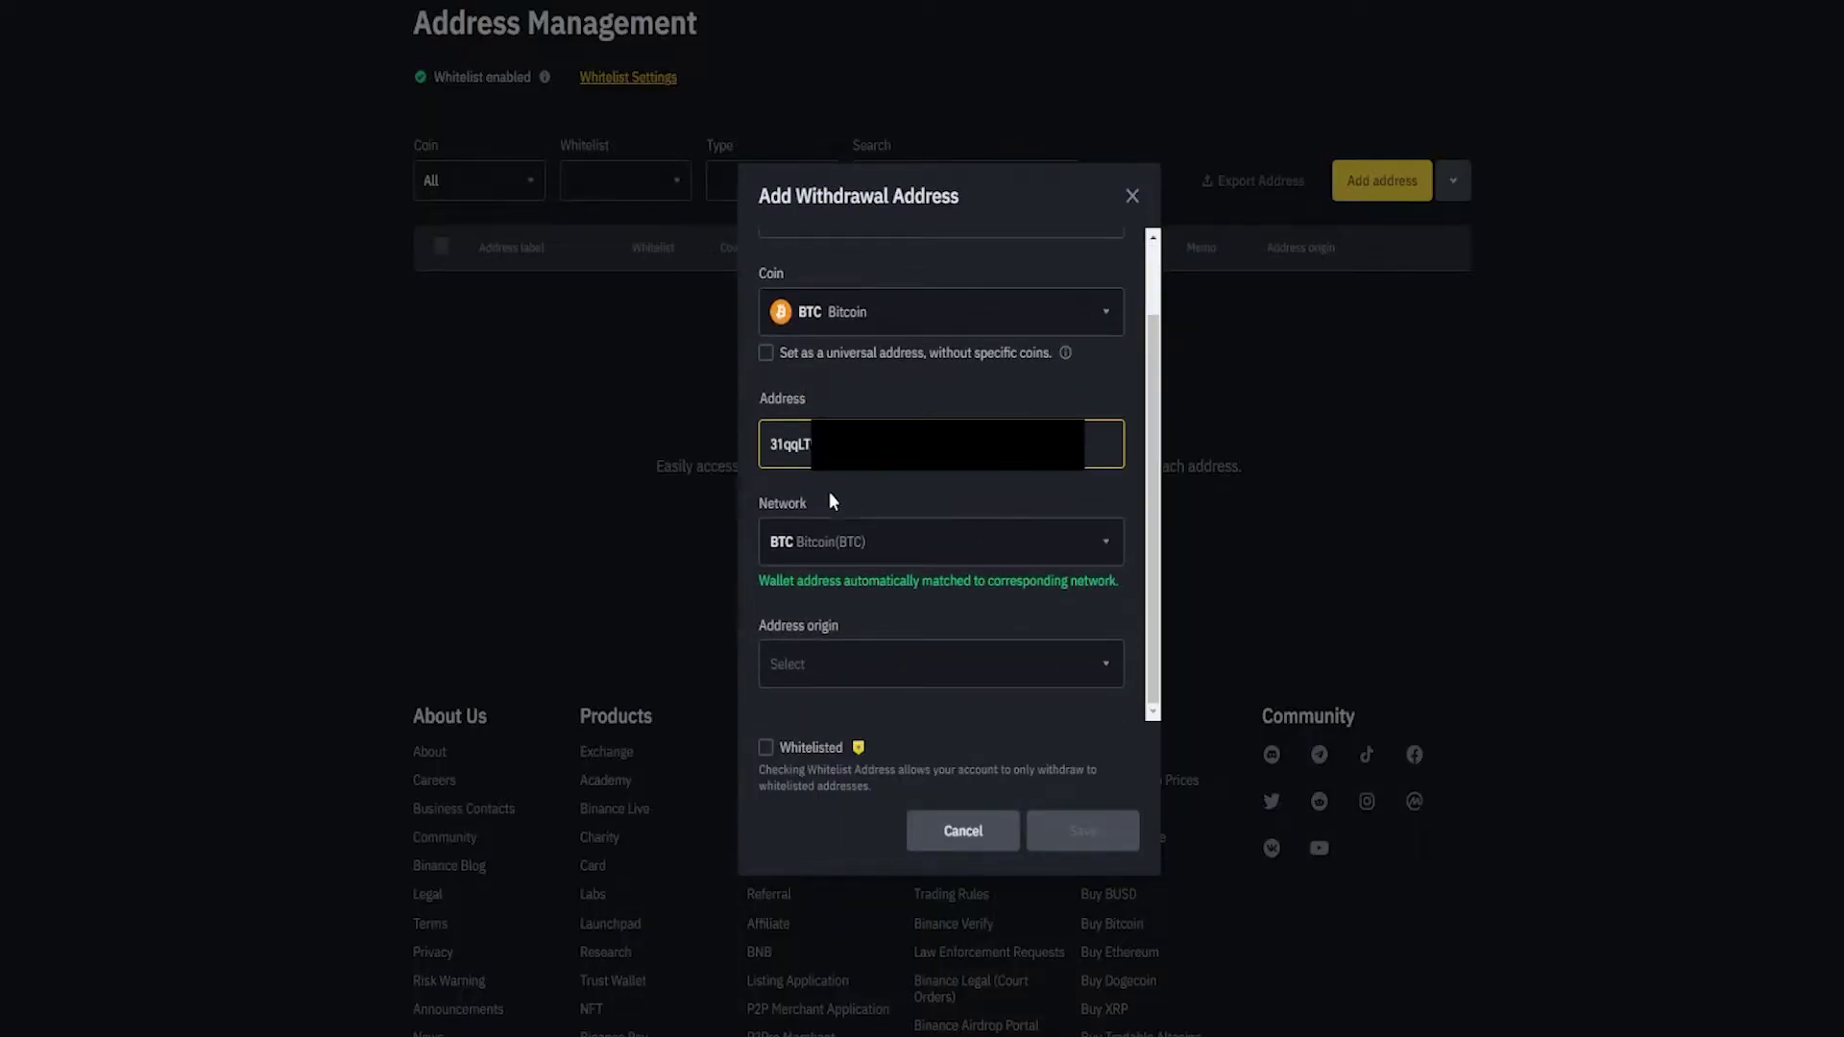
{"action": "mouse_move", "coordinate": [760, 582]}
{"action": "left_mouse_down"}
{"action": "mouse_move", "coordinate": [867, 601]}
{"action": "mouse_move", "coordinate": [939, 583]}
{"action": "mouse_move", "coordinate": [1102, 592]}
{"action": "mouse_move", "coordinate": [763, 582]}
{"action": "left_mouse_up"}
{"action": "left_click_drag", "start_coordinate": [768, 625], "coordinate": [838, 626]}
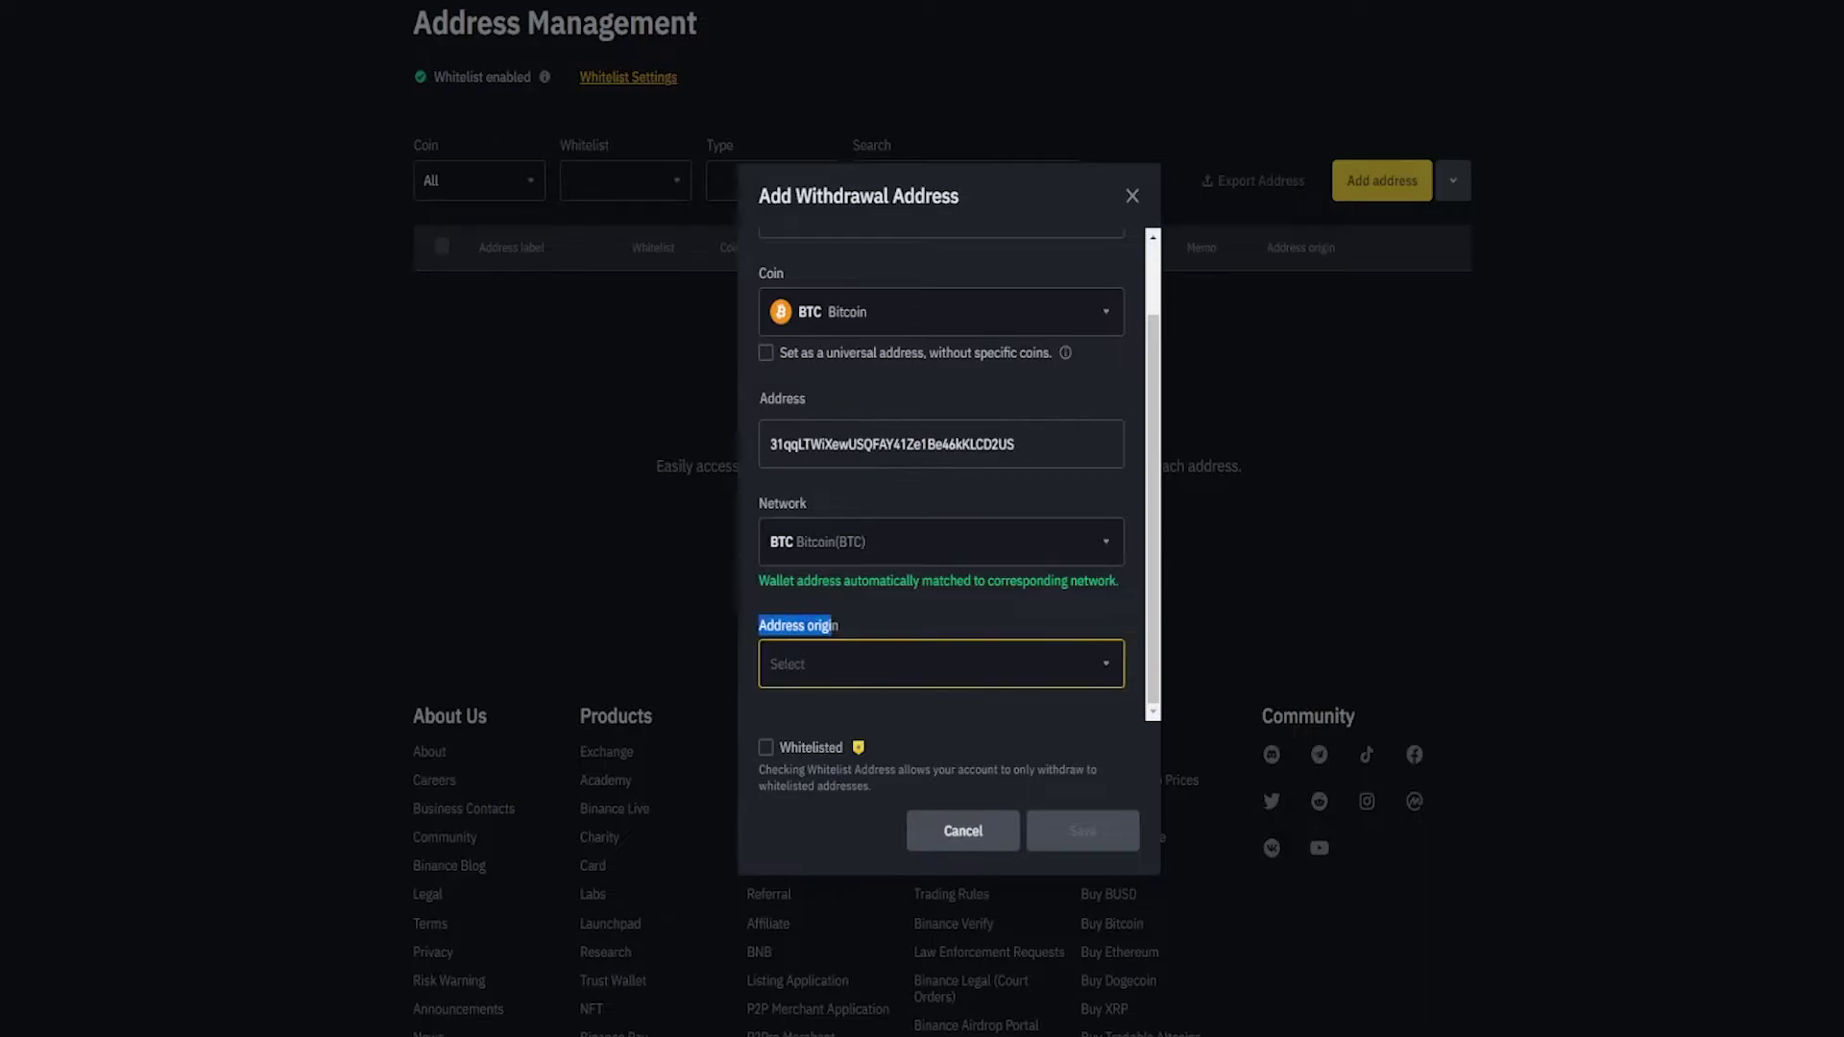
{"action": "left_click", "coordinate": [841, 655]}
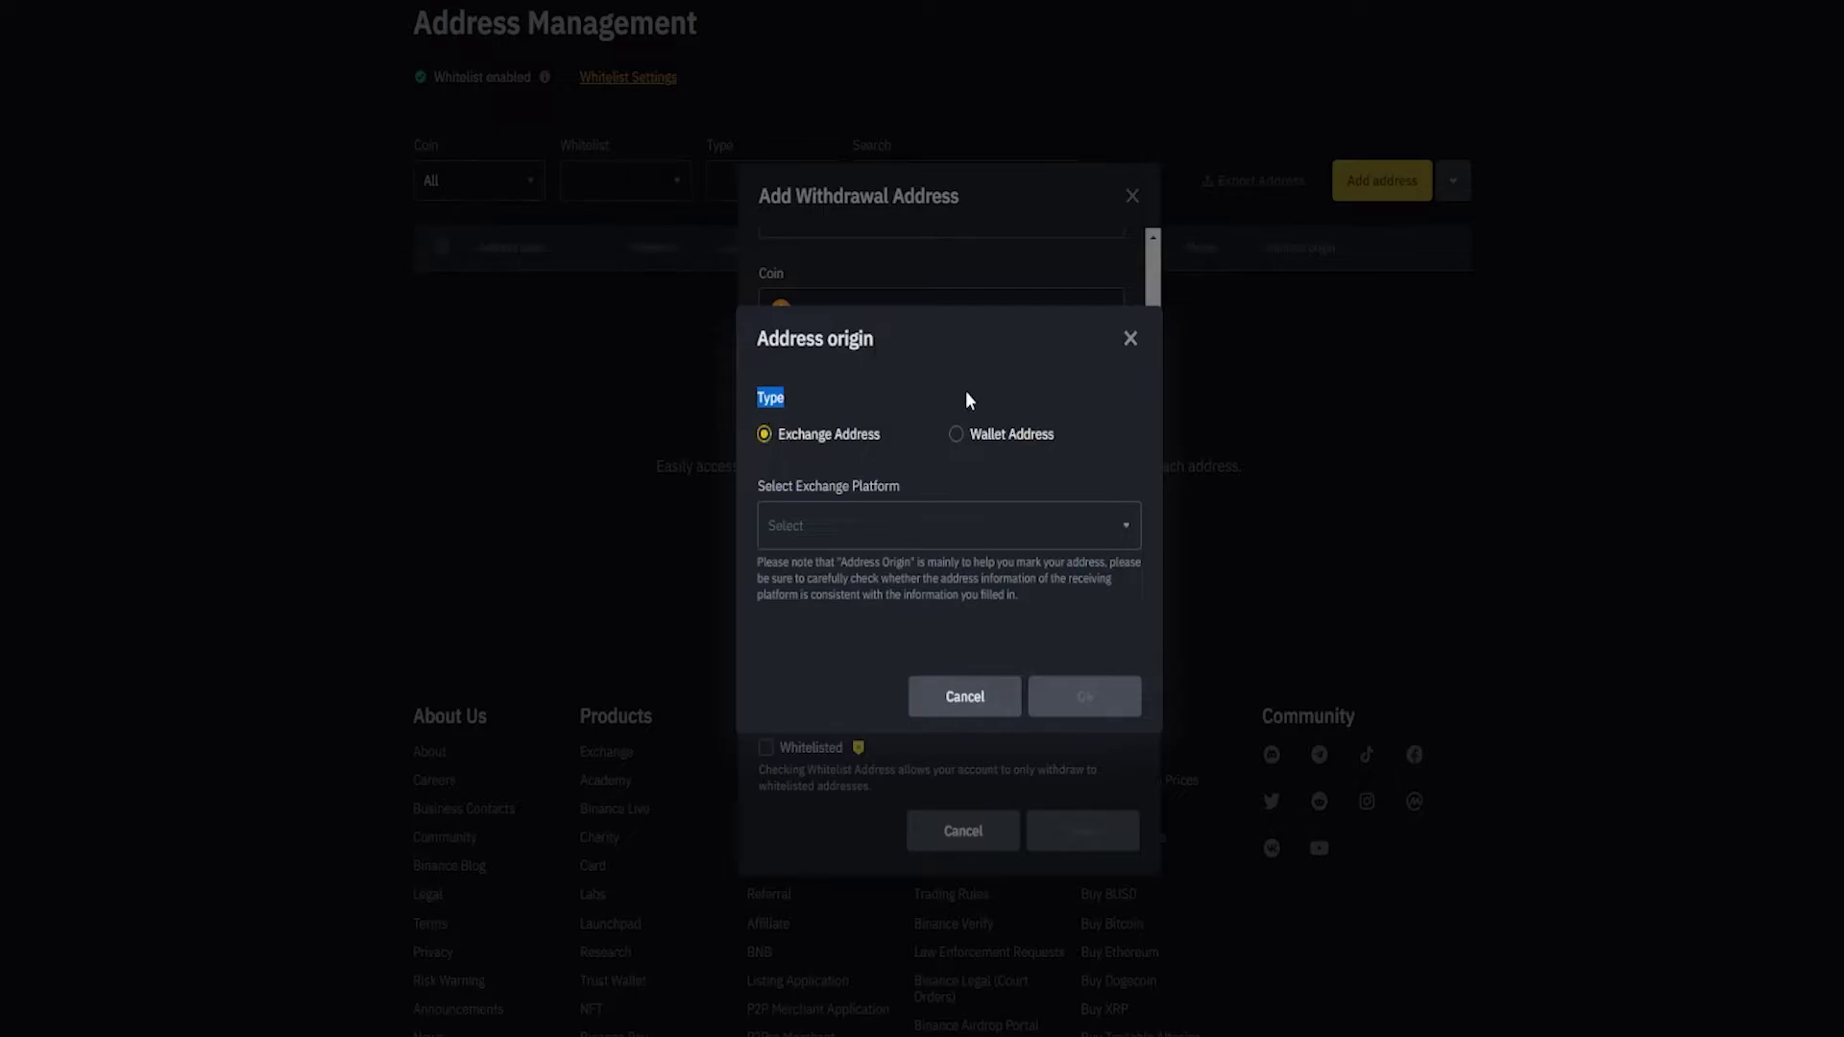
Set Address origin to Exchange Address, platform Others, with exchange name Coinbase
{"action": "left_click_drag", "start_coordinate": [970, 429], "coordinate": [1066, 434]}
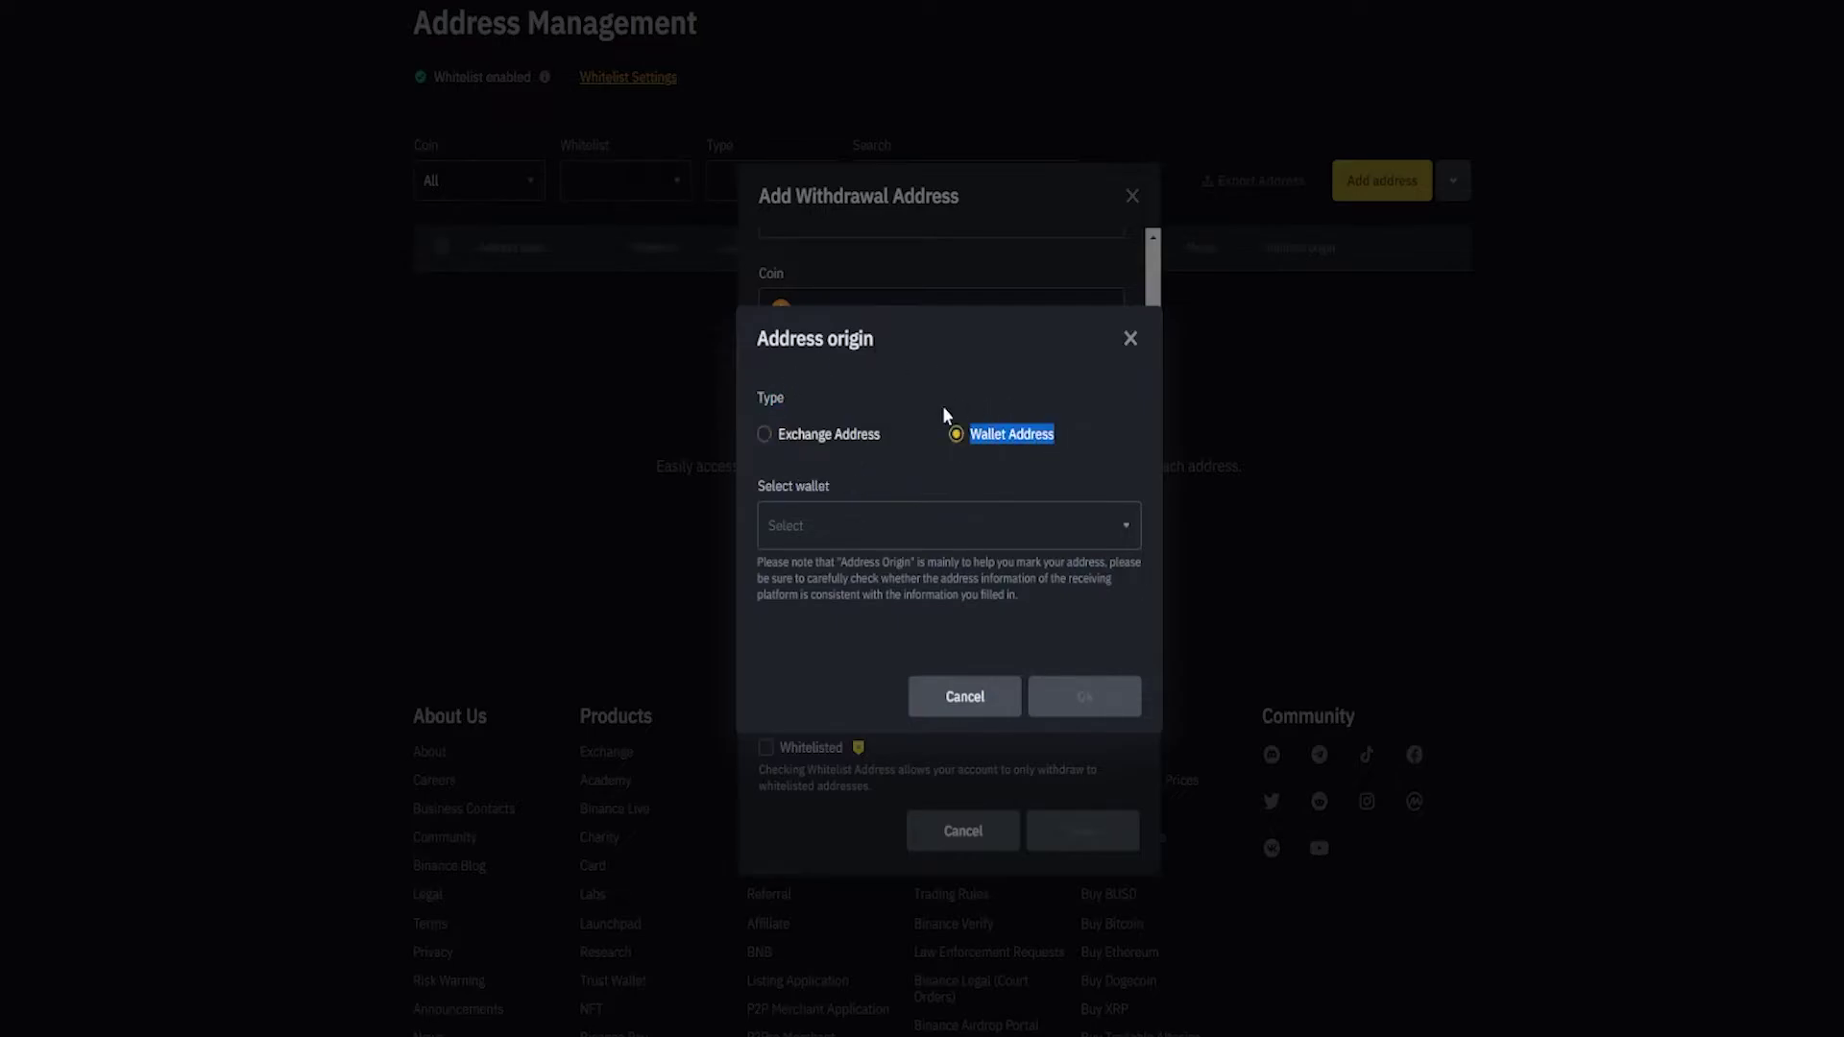
{"action": "left_click", "coordinate": [782, 435]}
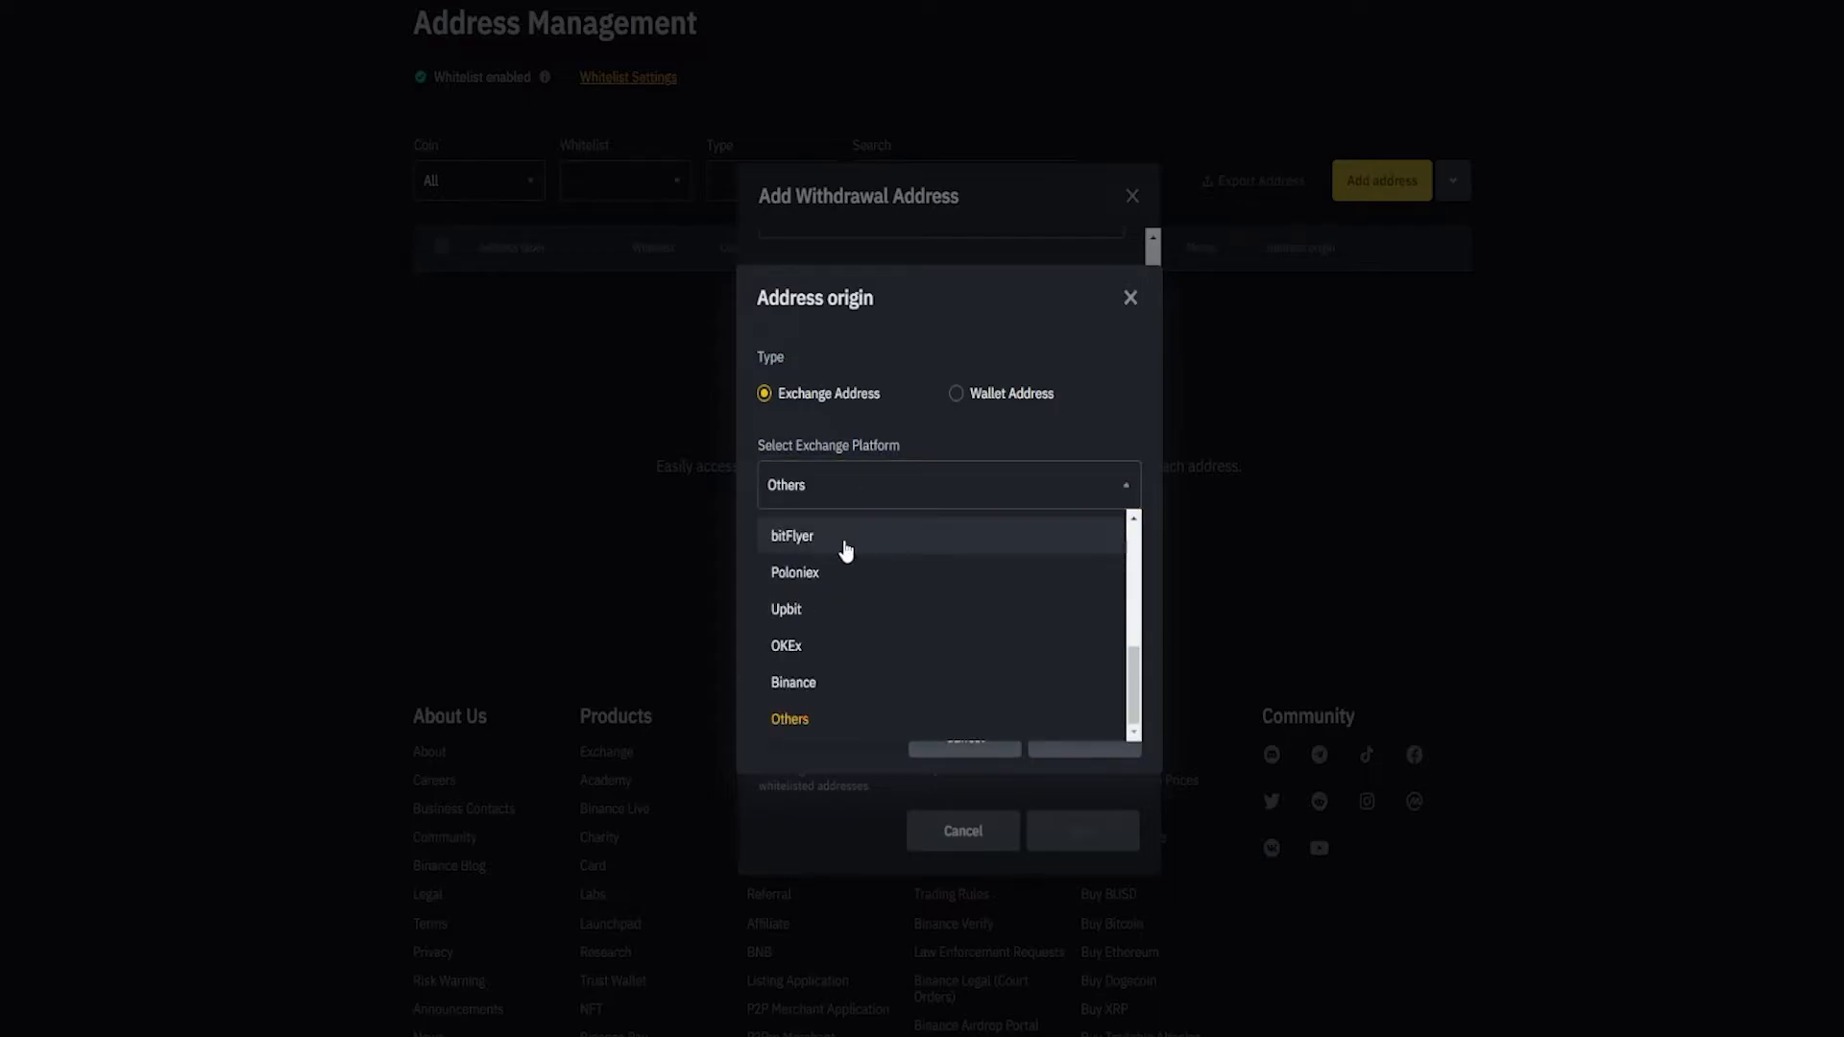
{"action": "scroll", "coordinate": [879, 614], "scroll_direction": "up", "scroll_amount": 5}
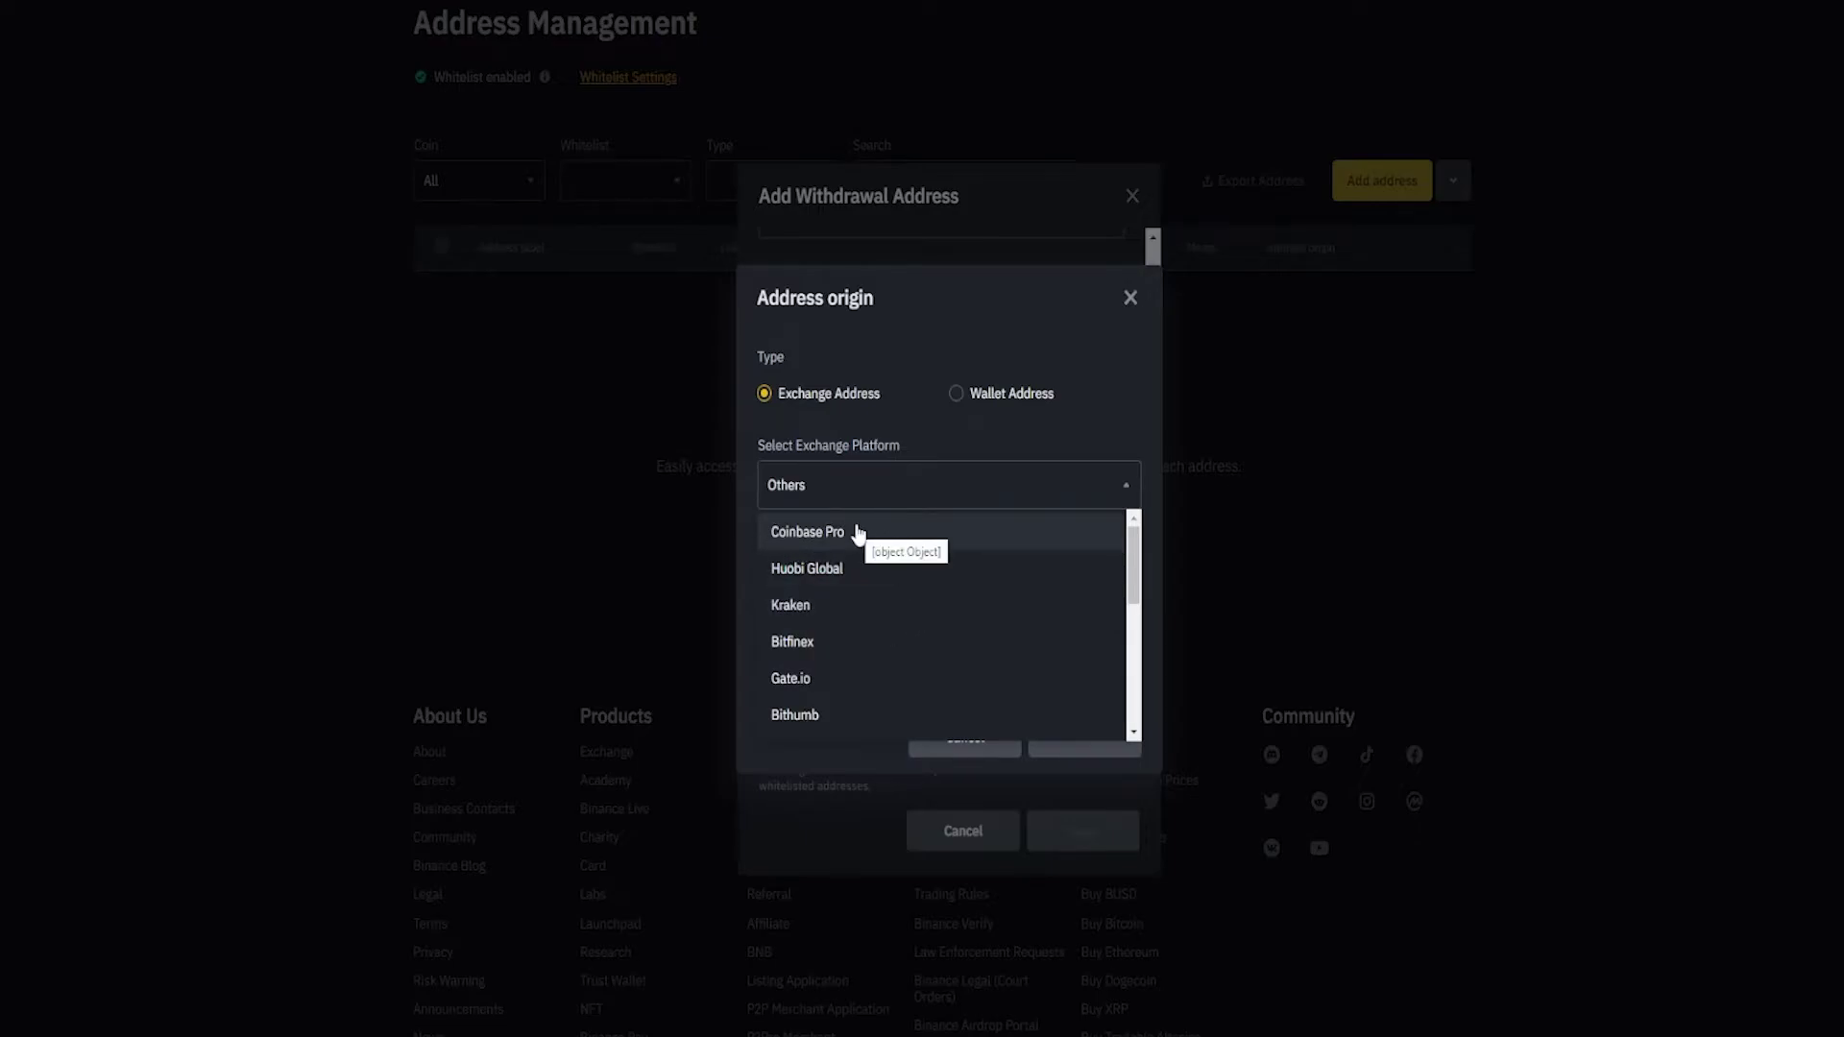
{"action": "scroll", "coordinate": [937, 596], "scroll_direction": "down", "scroll_amount": 5}
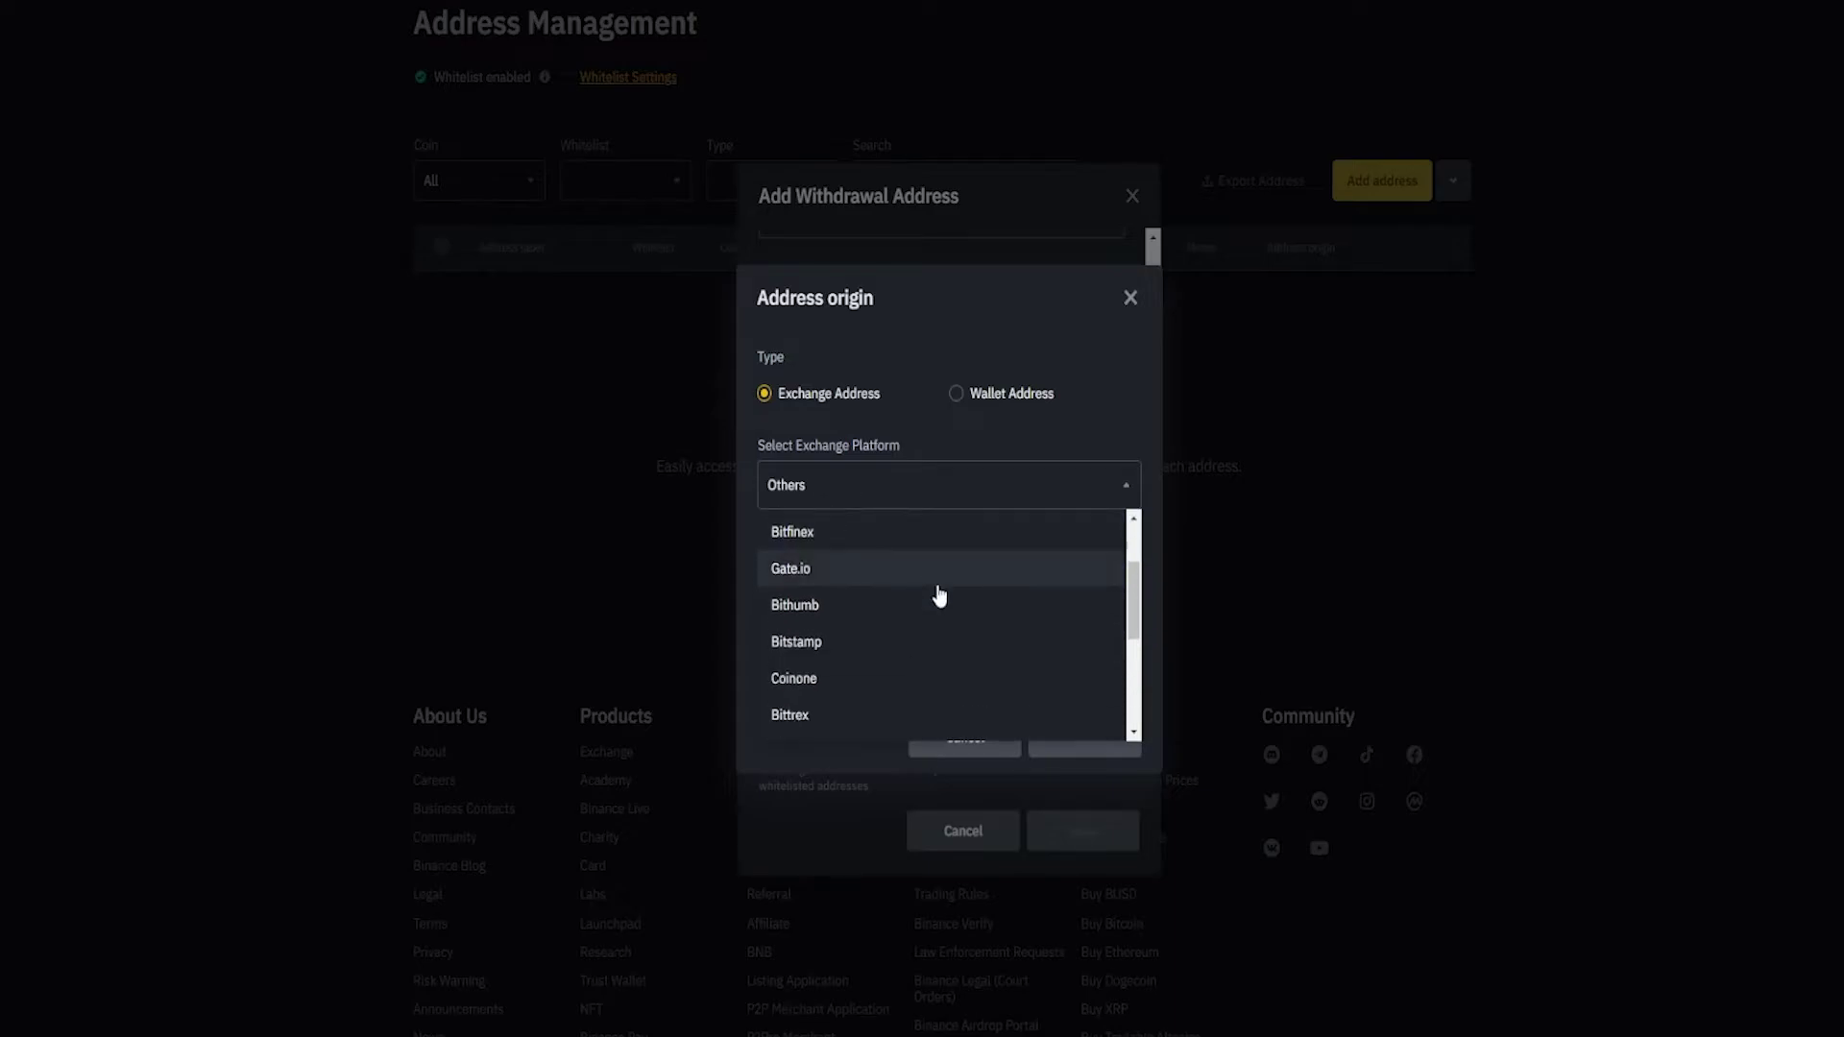
{"action": "left_click", "coordinate": [799, 721]}
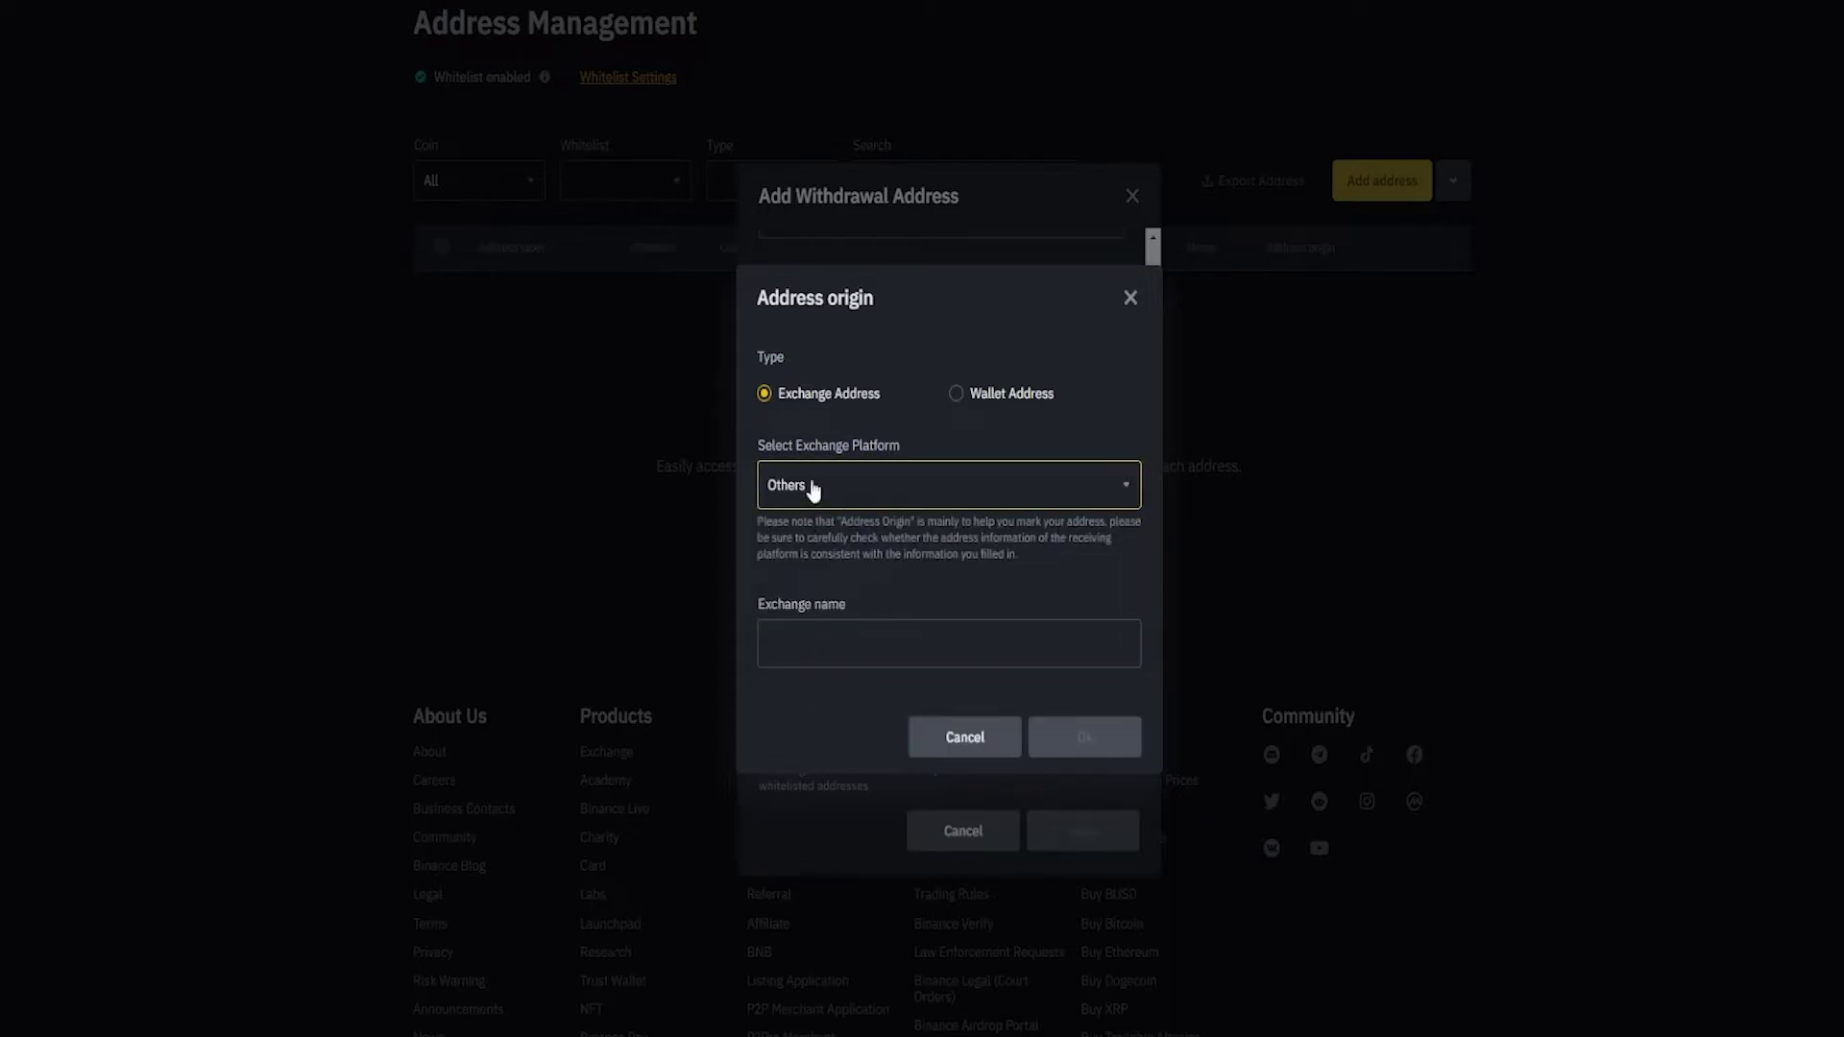
{"action": "left_click", "coordinate": [804, 649]}
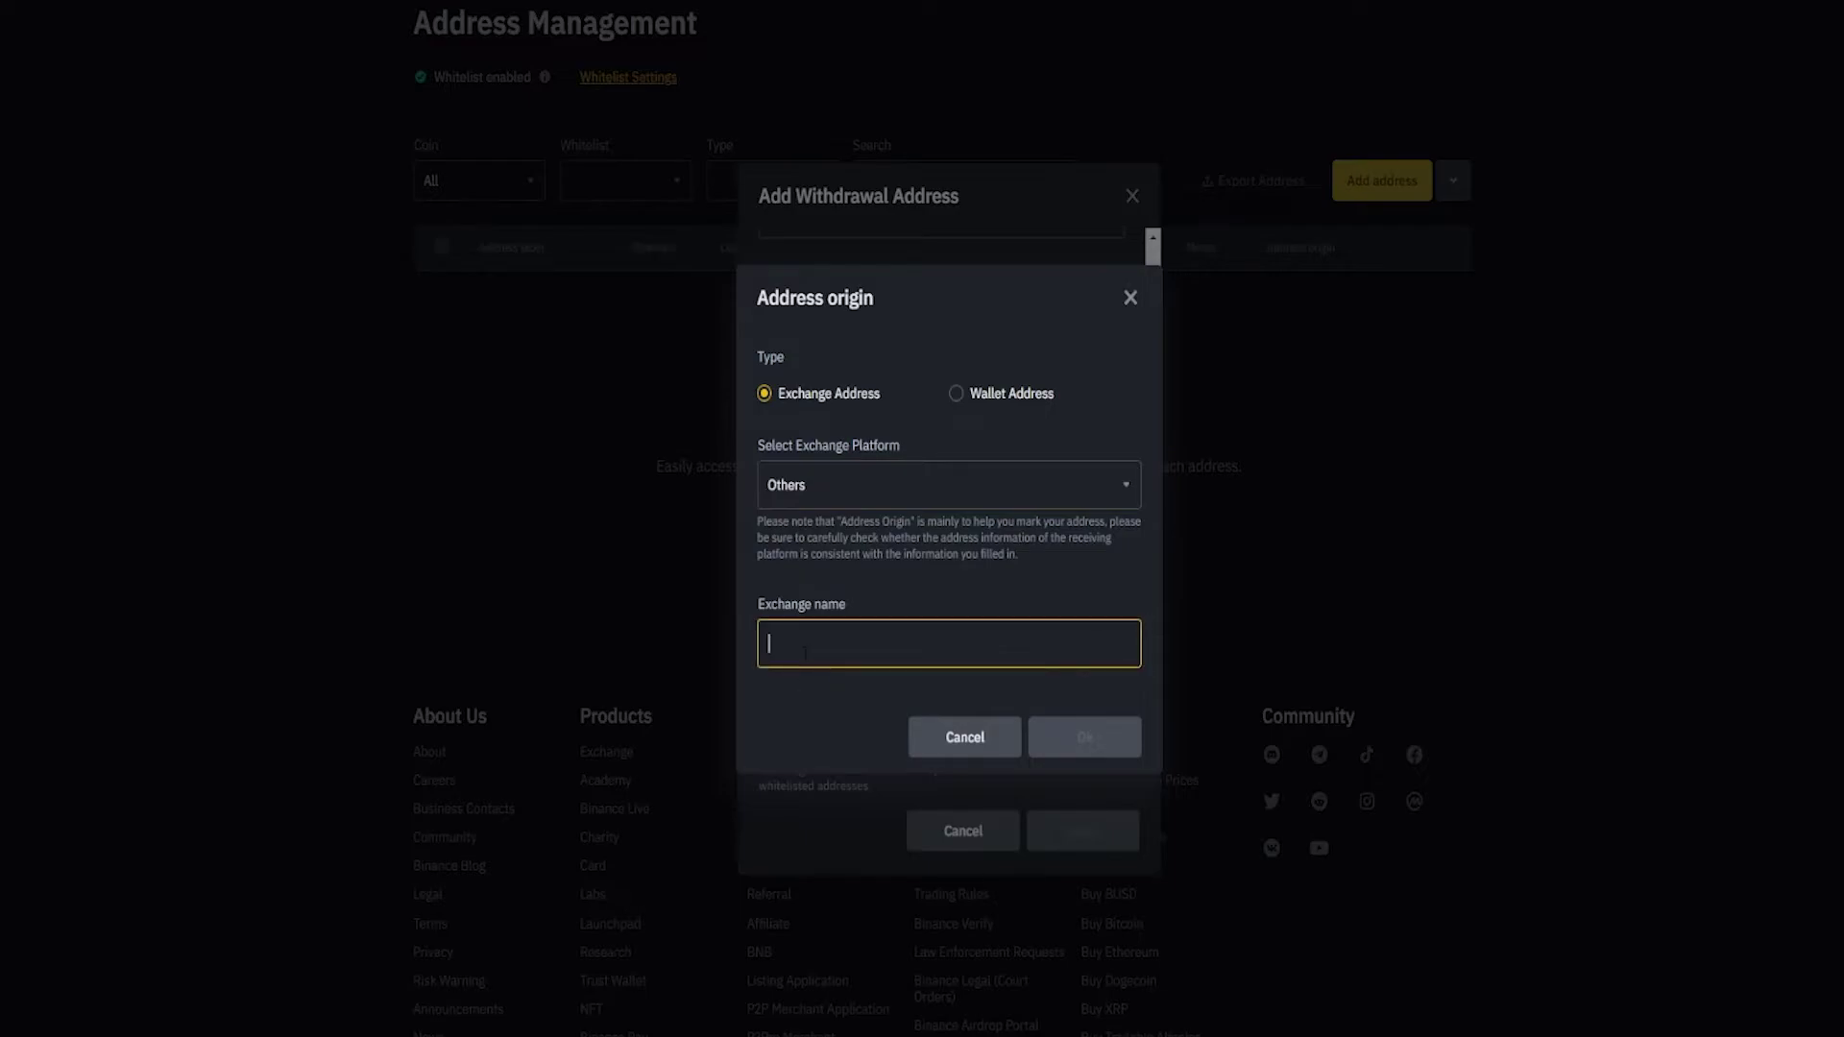
{"action": "type", "text": "qoinbase"}
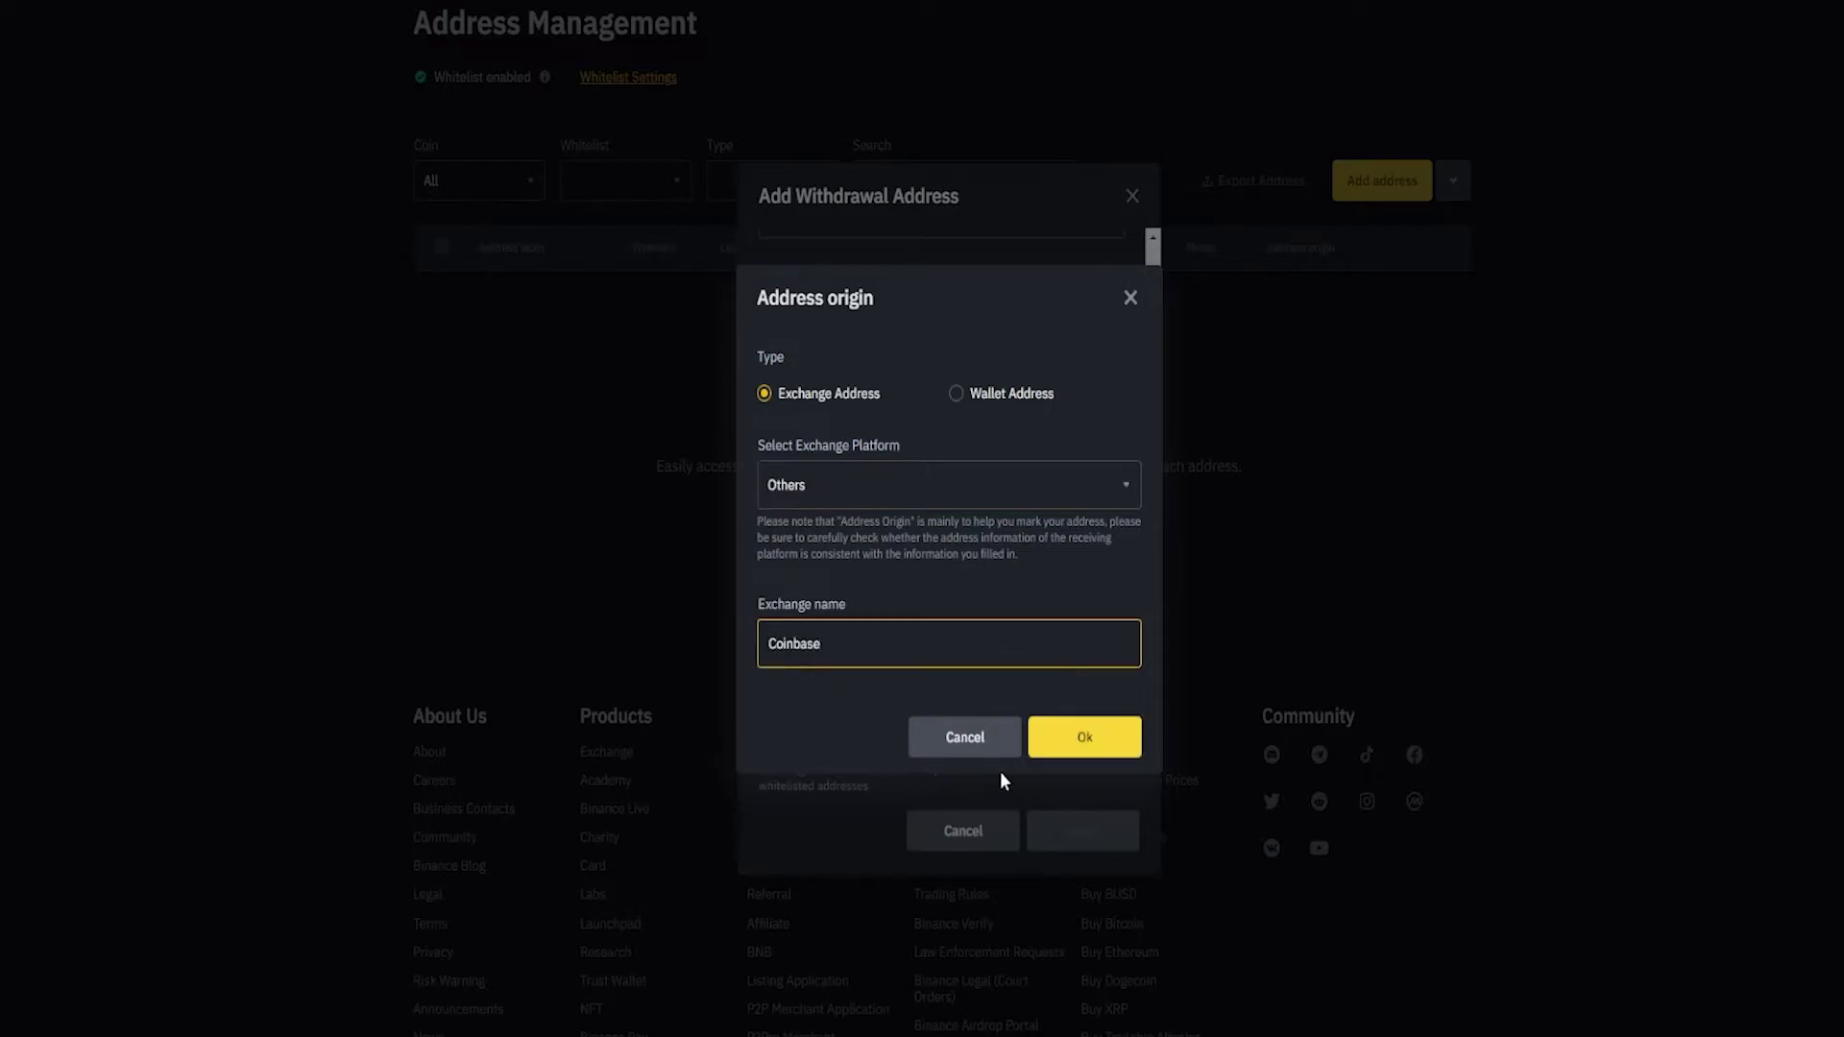
{"action": "left_click", "coordinate": [1047, 736]}
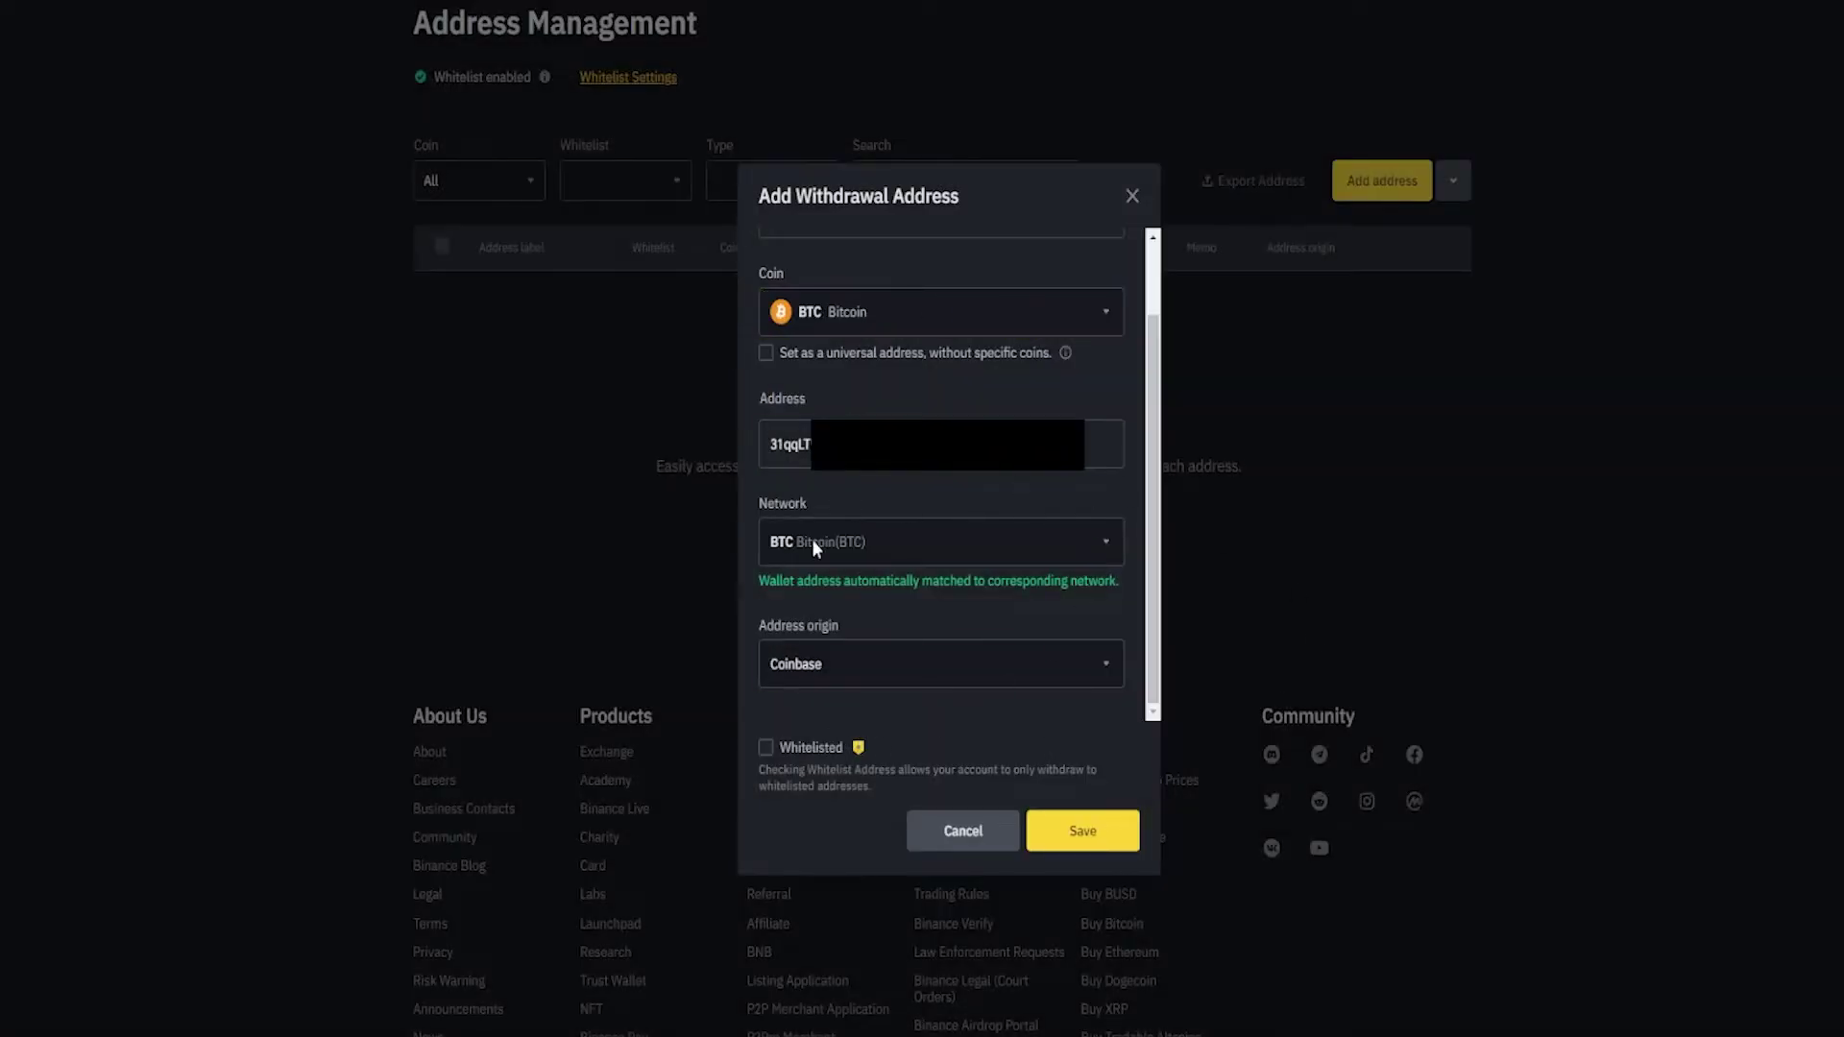
Tick Whitelisted for the Coinbase BTC address and save it, reaching email and authenticator verification
{"action": "left_click", "coordinate": [766, 749]}
{"action": "left_click_drag", "start_coordinate": [758, 773], "coordinate": [1091, 783]}
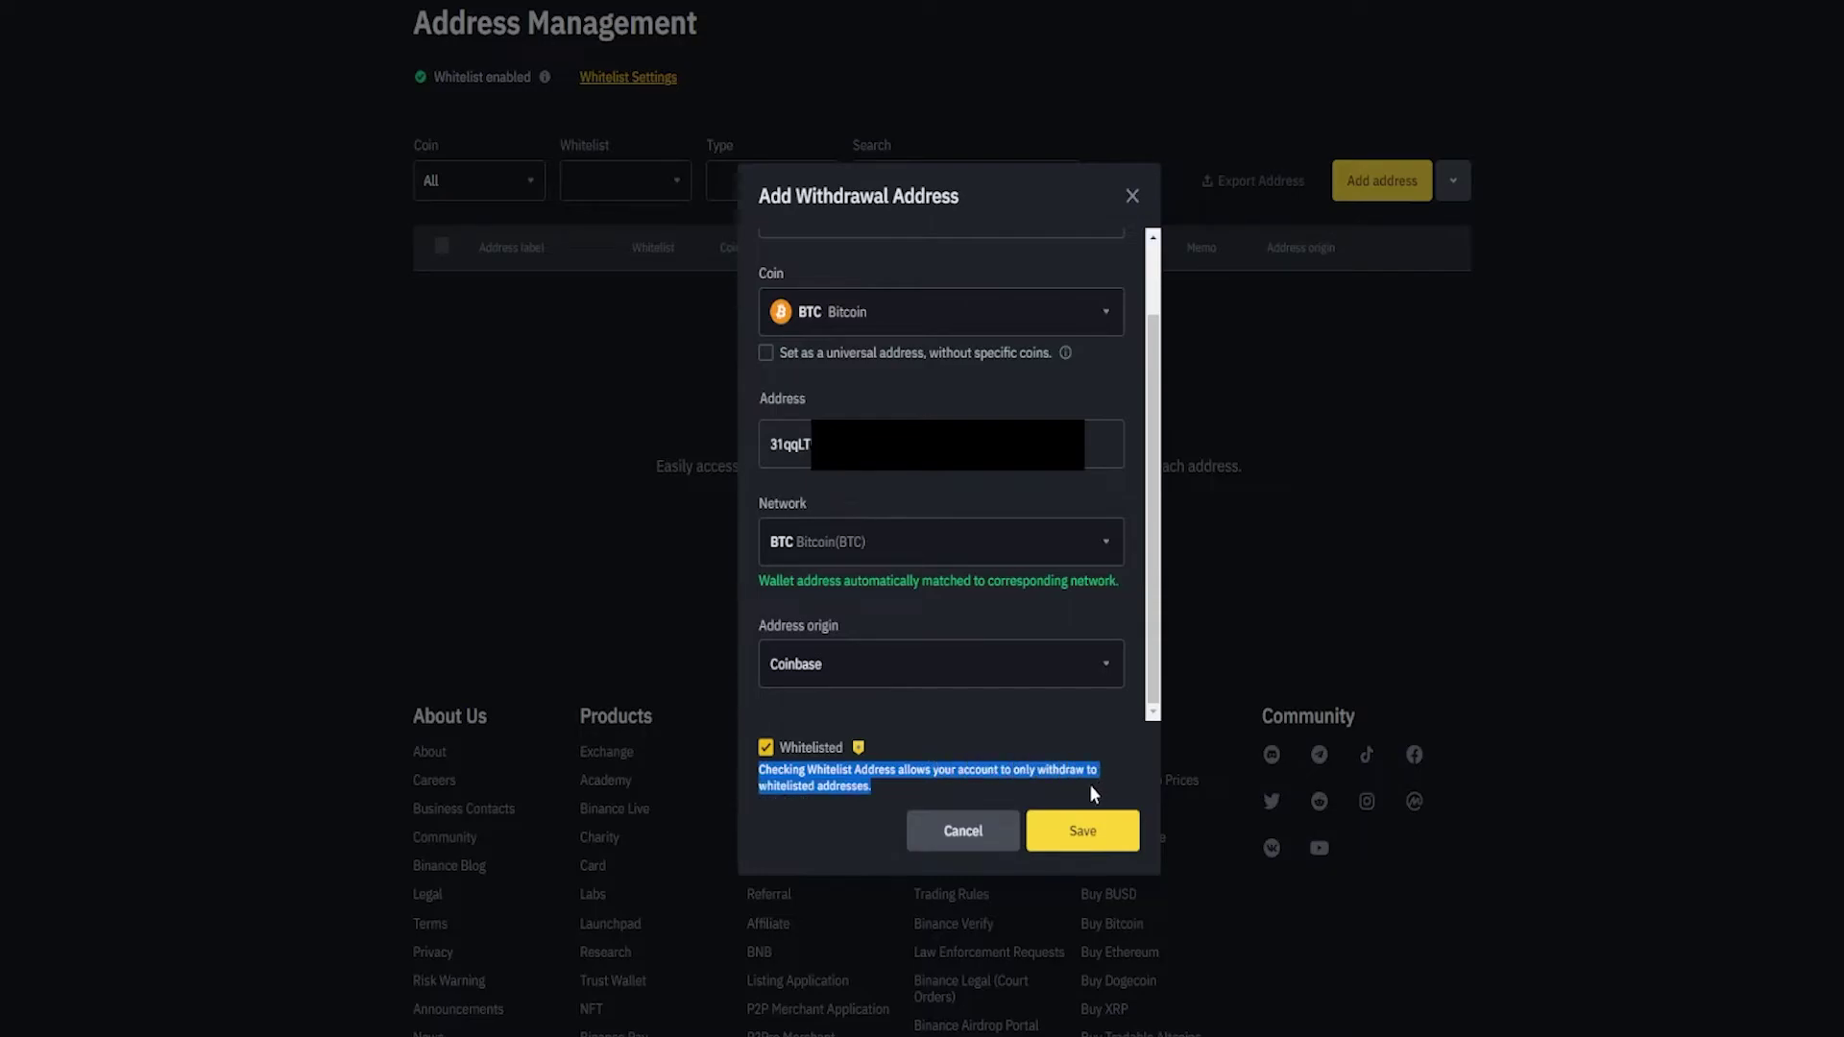
{"action": "left_click", "coordinate": [992, 734]}
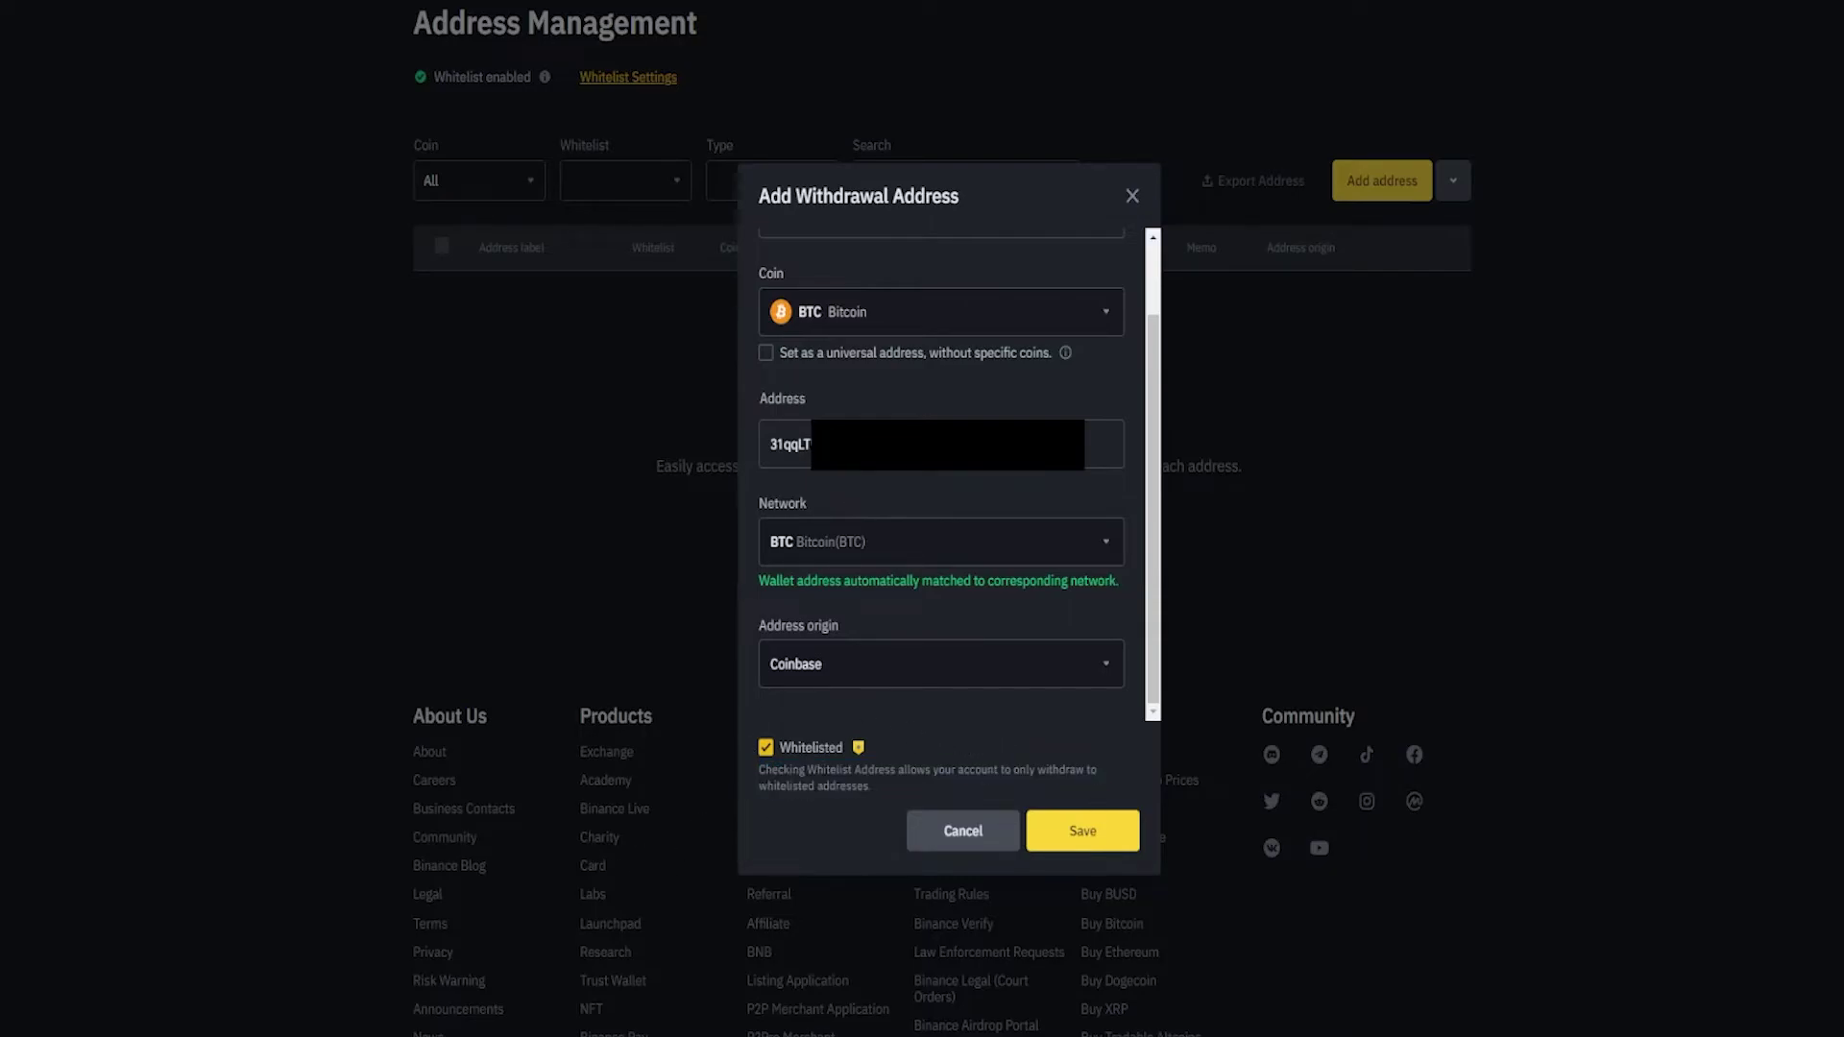
{"action": "left_click", "coordinate": [1066, 832]}
{"action": "left_click_drag", "start_coordinate": [755, 309], "coordinate": [818, 325]}
{"action": "left_click_drag", "start_coordinate": [745, 422], "coordinate": [928, 379]}
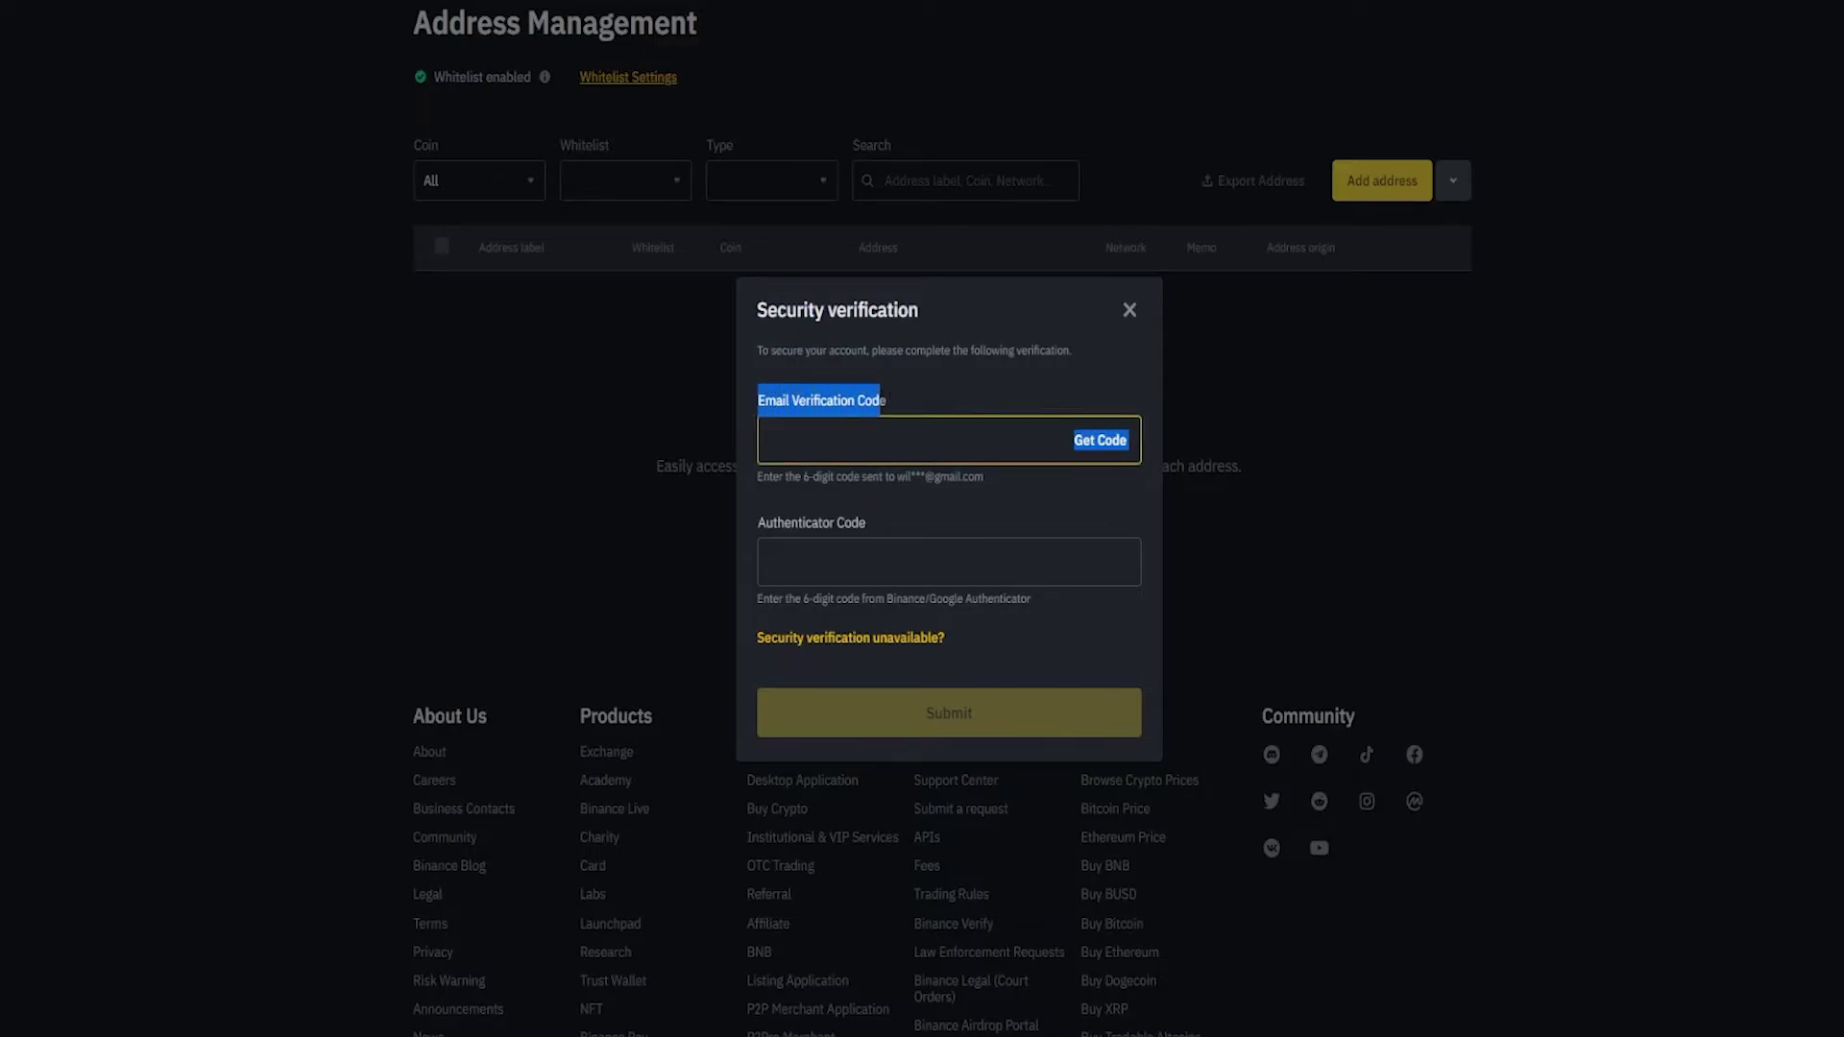
Complete email and authenticator verification so the Coinbase BTC address appears as Whitelisted
{"action": "left_click", "coordinate": [1086, 440]}
{"action": "left_click", "coordinate": [992, 413]}
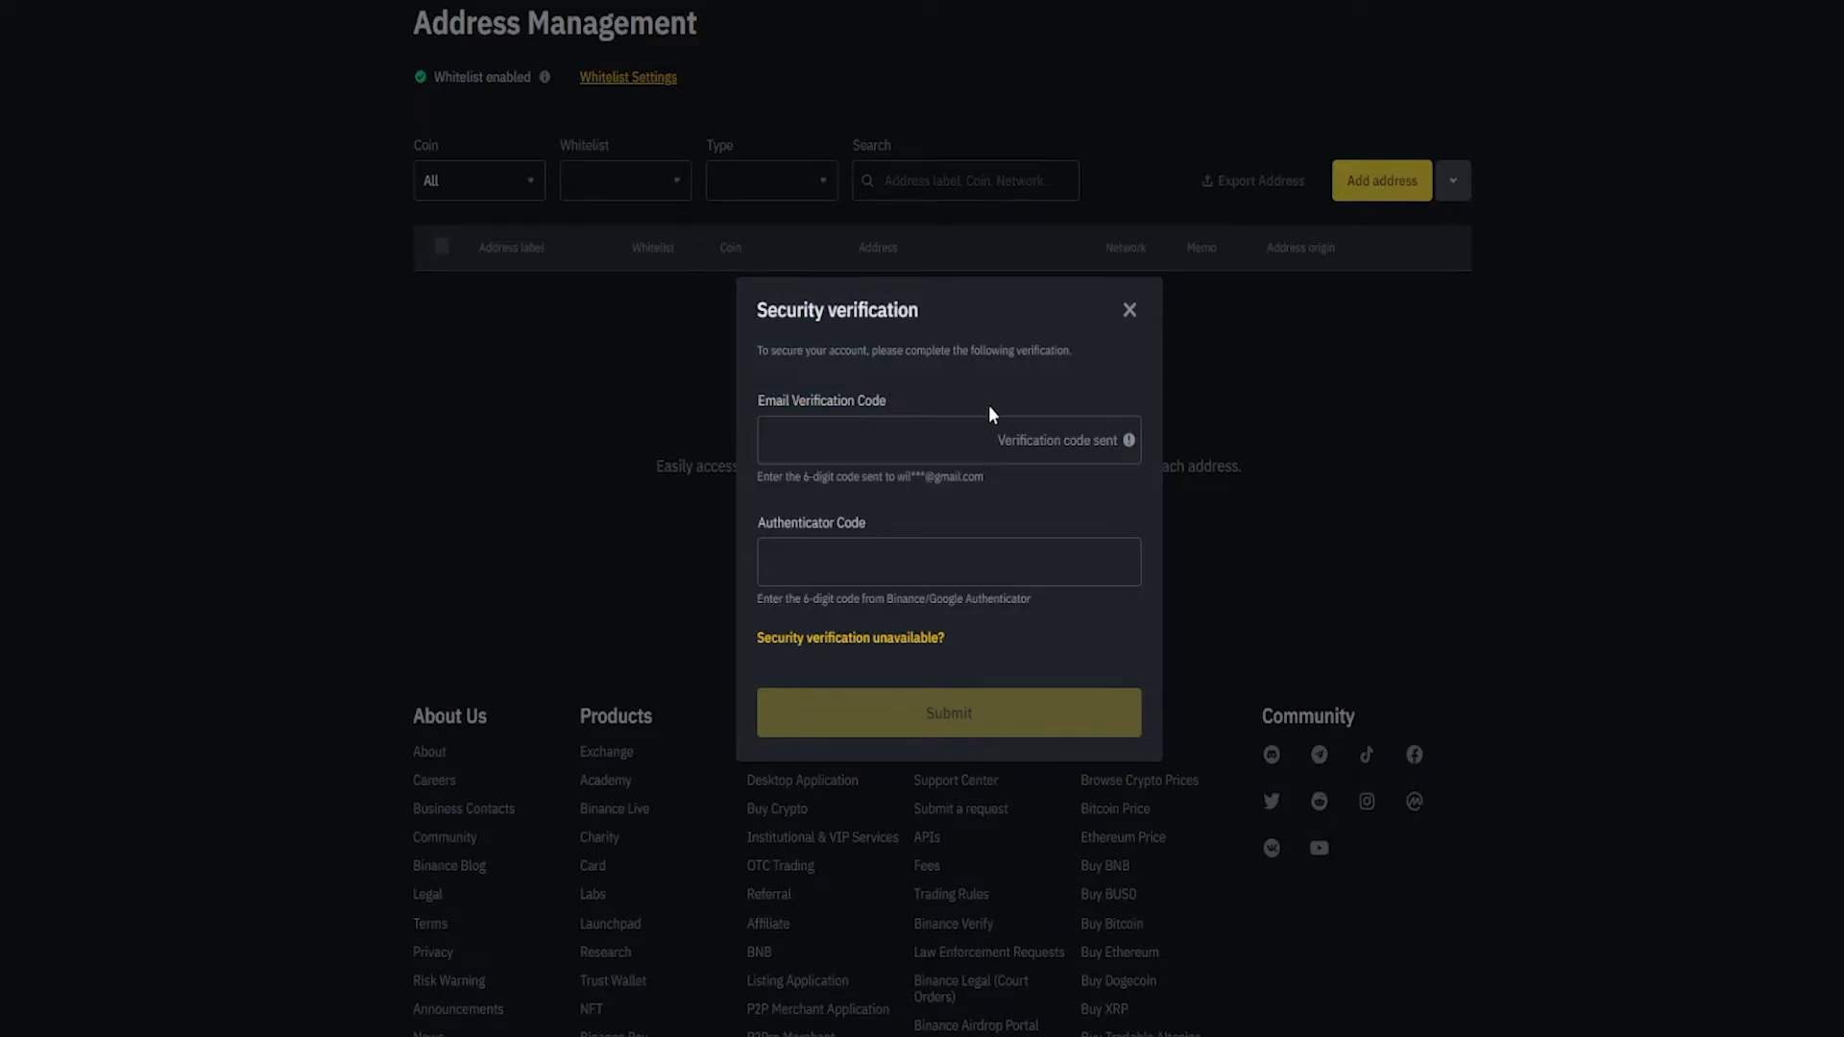
{"action": "mouse_move", "coordinate": [750, 516]}
{"action": "left_mouse_down"}
{"action": "mouse_move", "coordinate": [850, 518]}
{"action": "mouse_move", "coordinate": [743, 516]}
{"action": "left_mouse_up"}
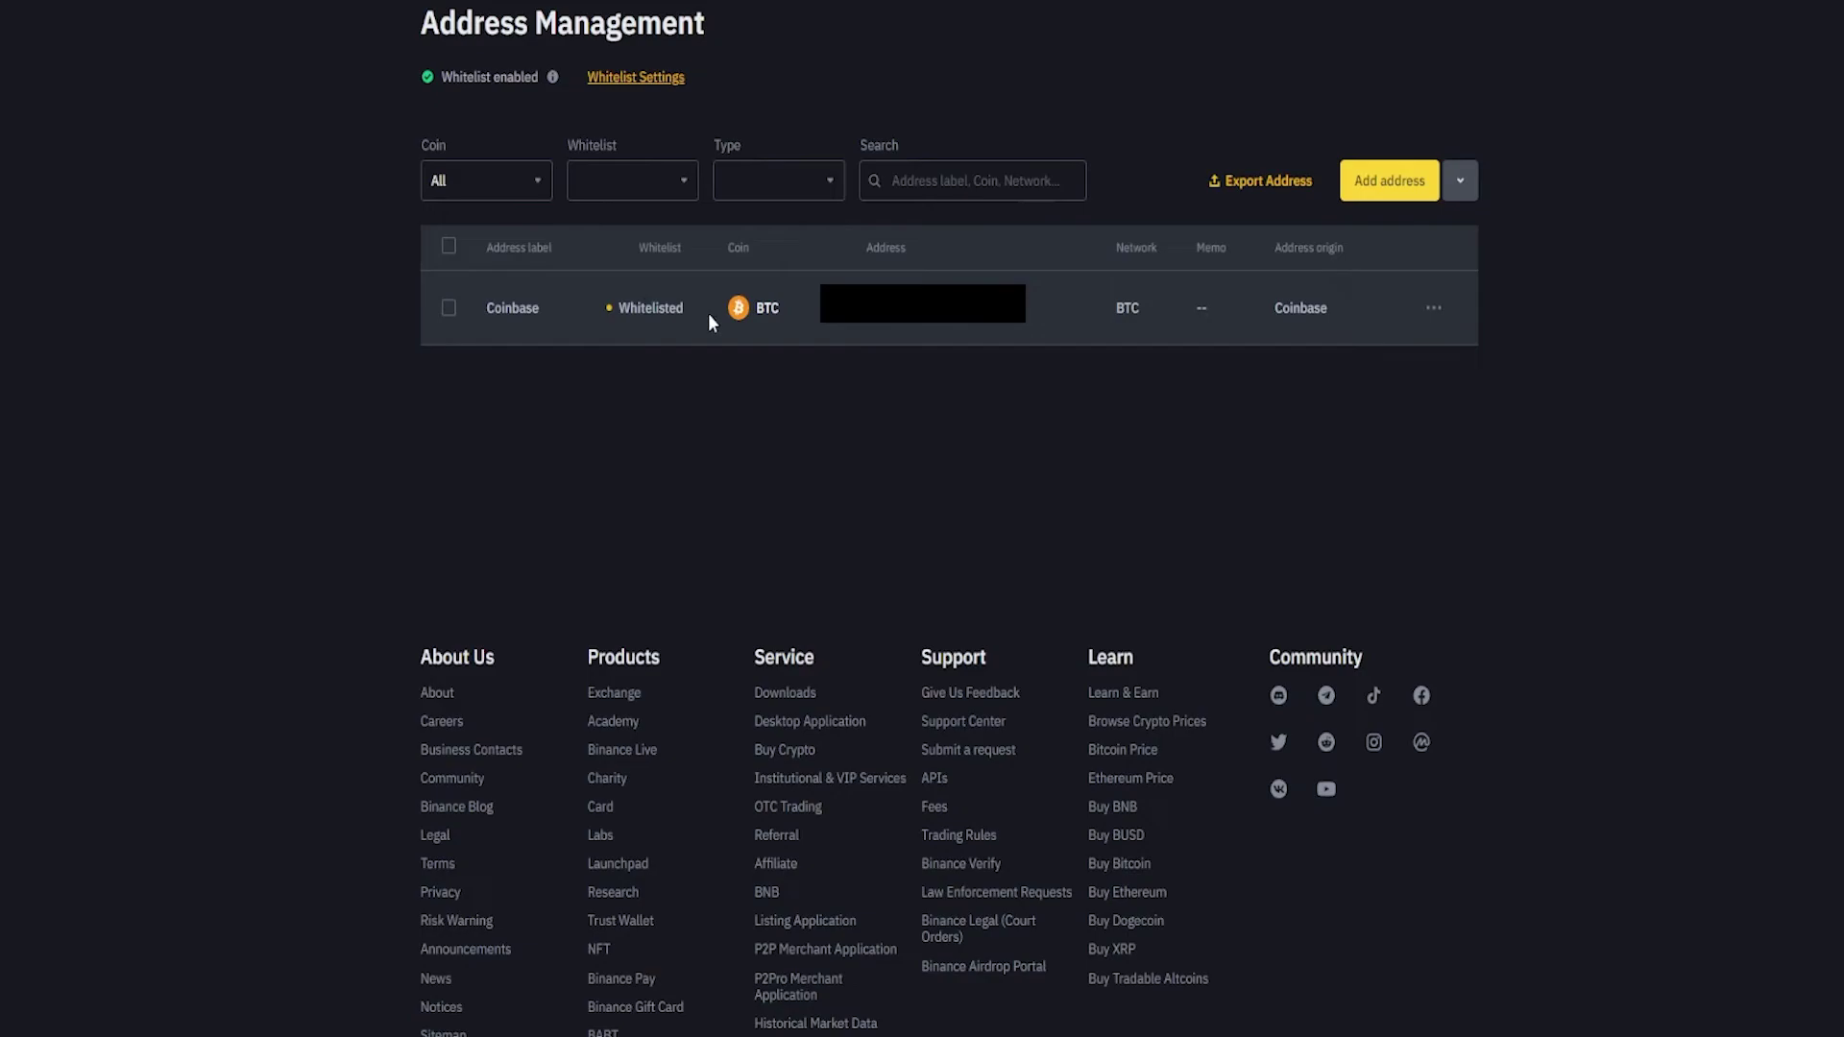
{"action": "left_click", "coordinate": [1433, 309]}
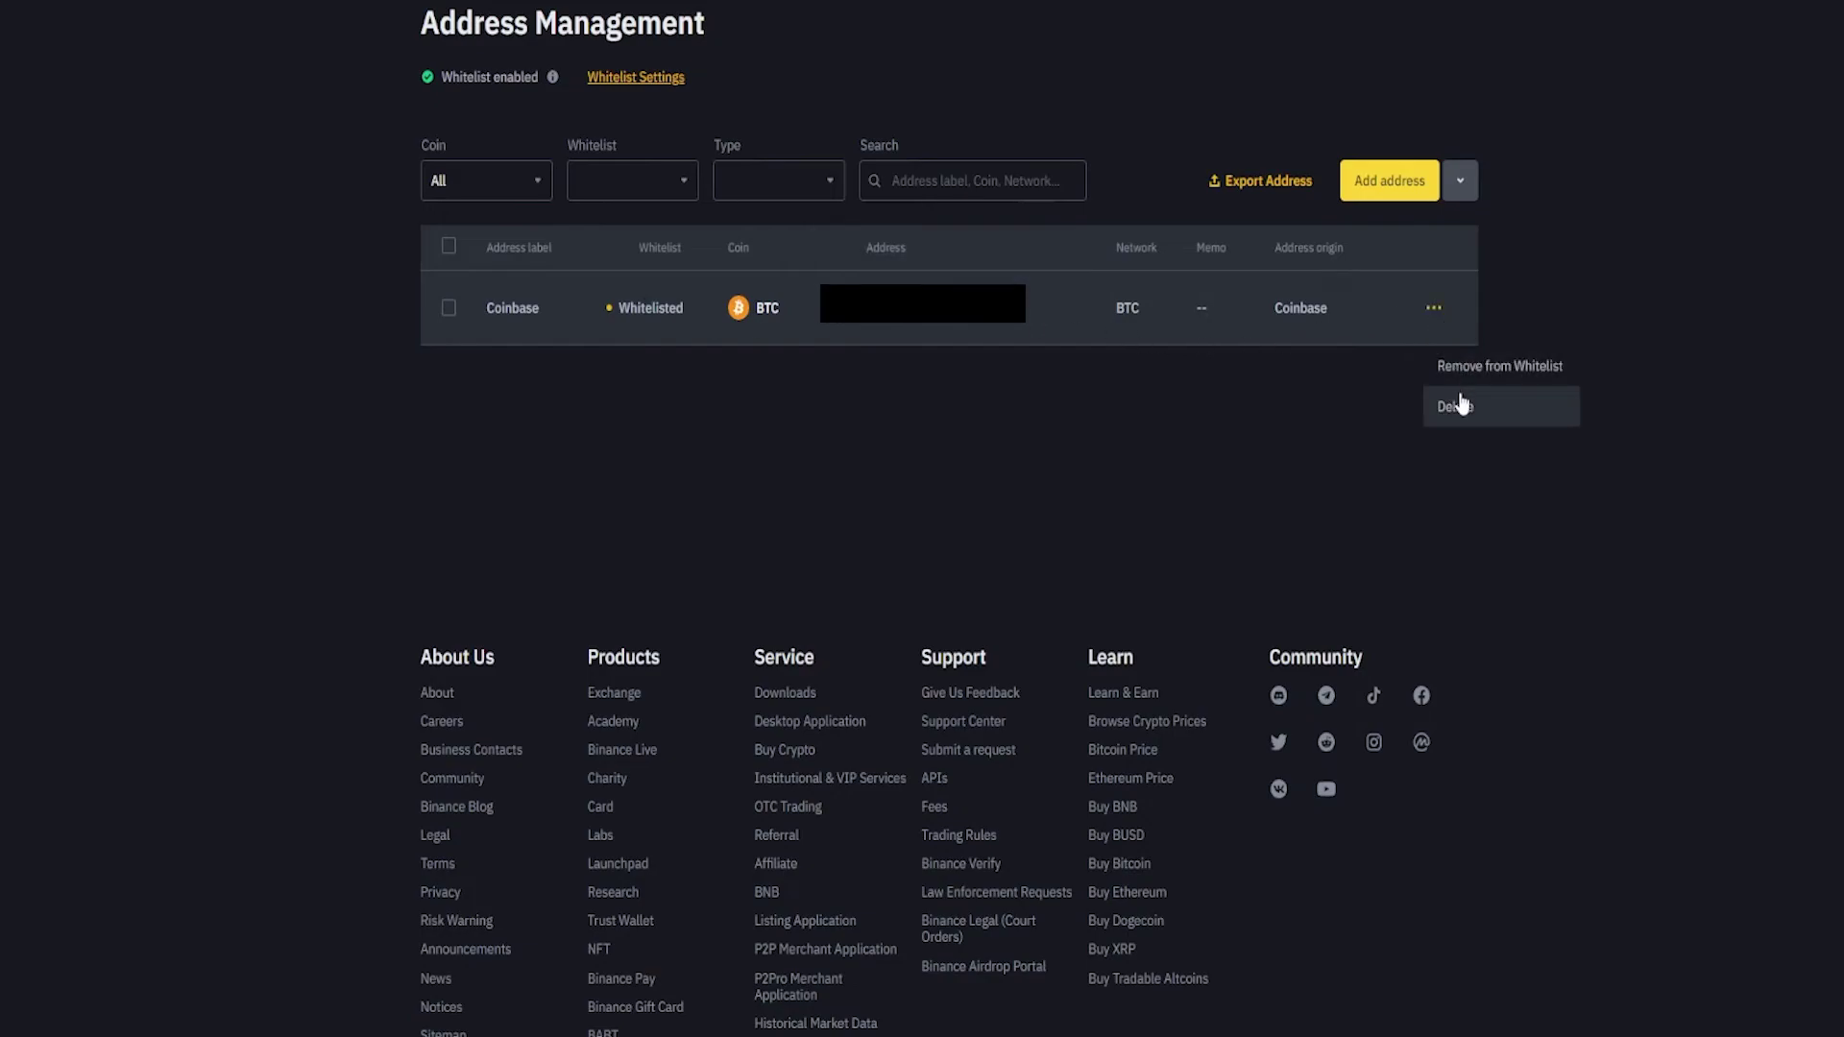